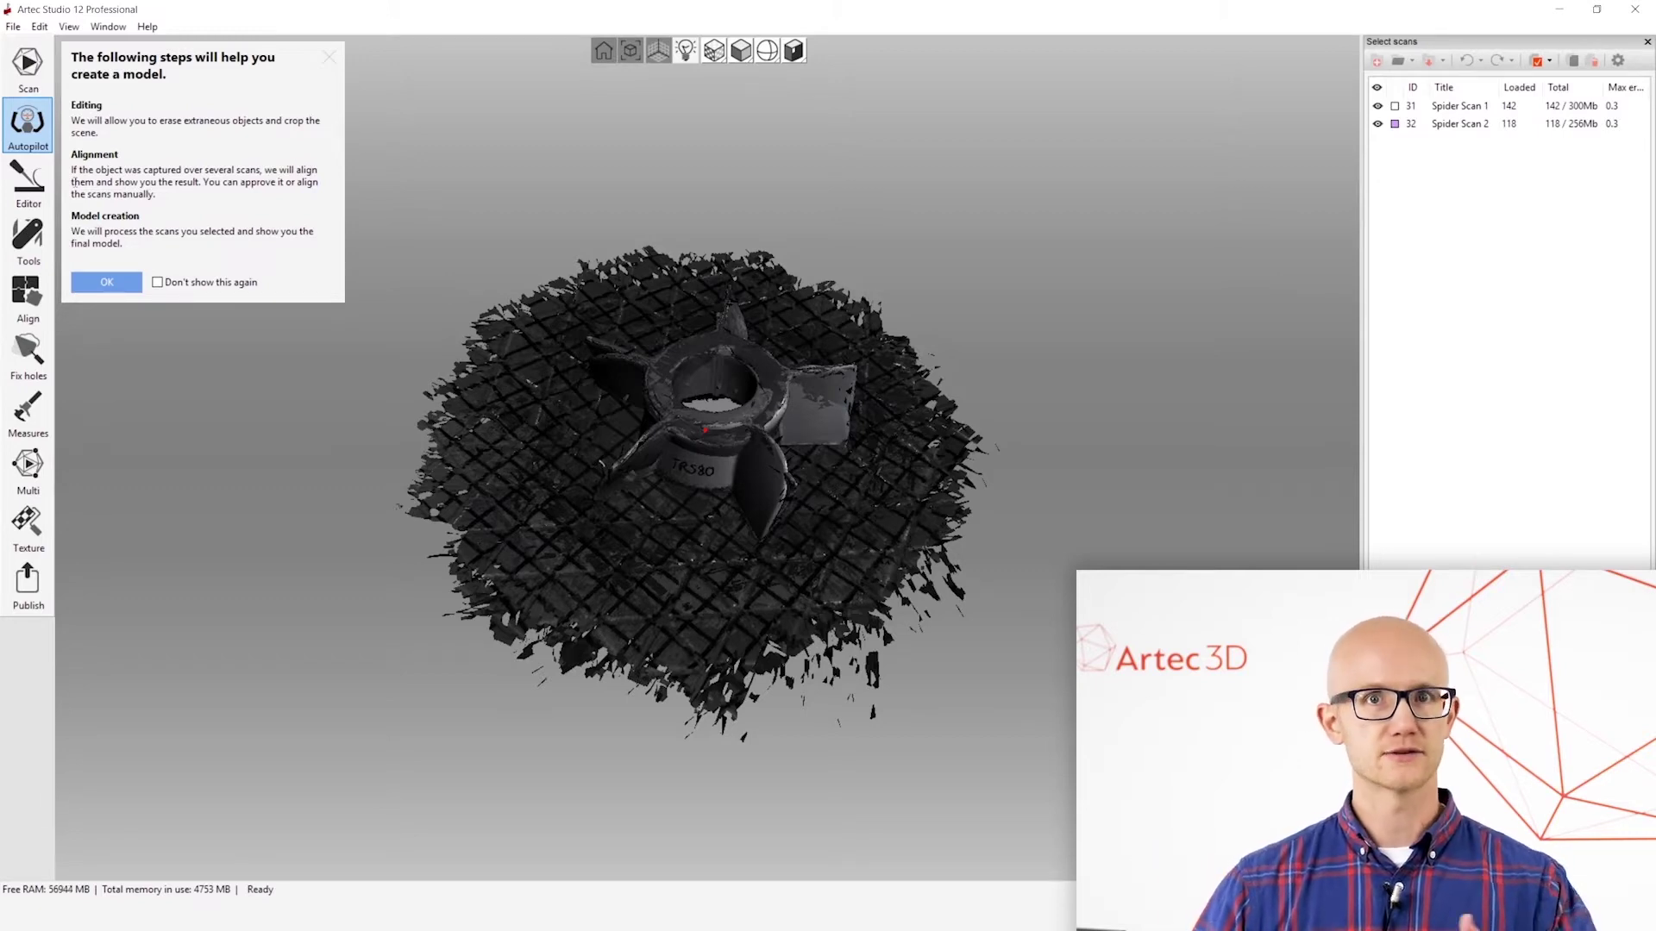
Step: Get past the Autopilot introduction and accept both propeller scans to reach model settings
left_click(104, 282)
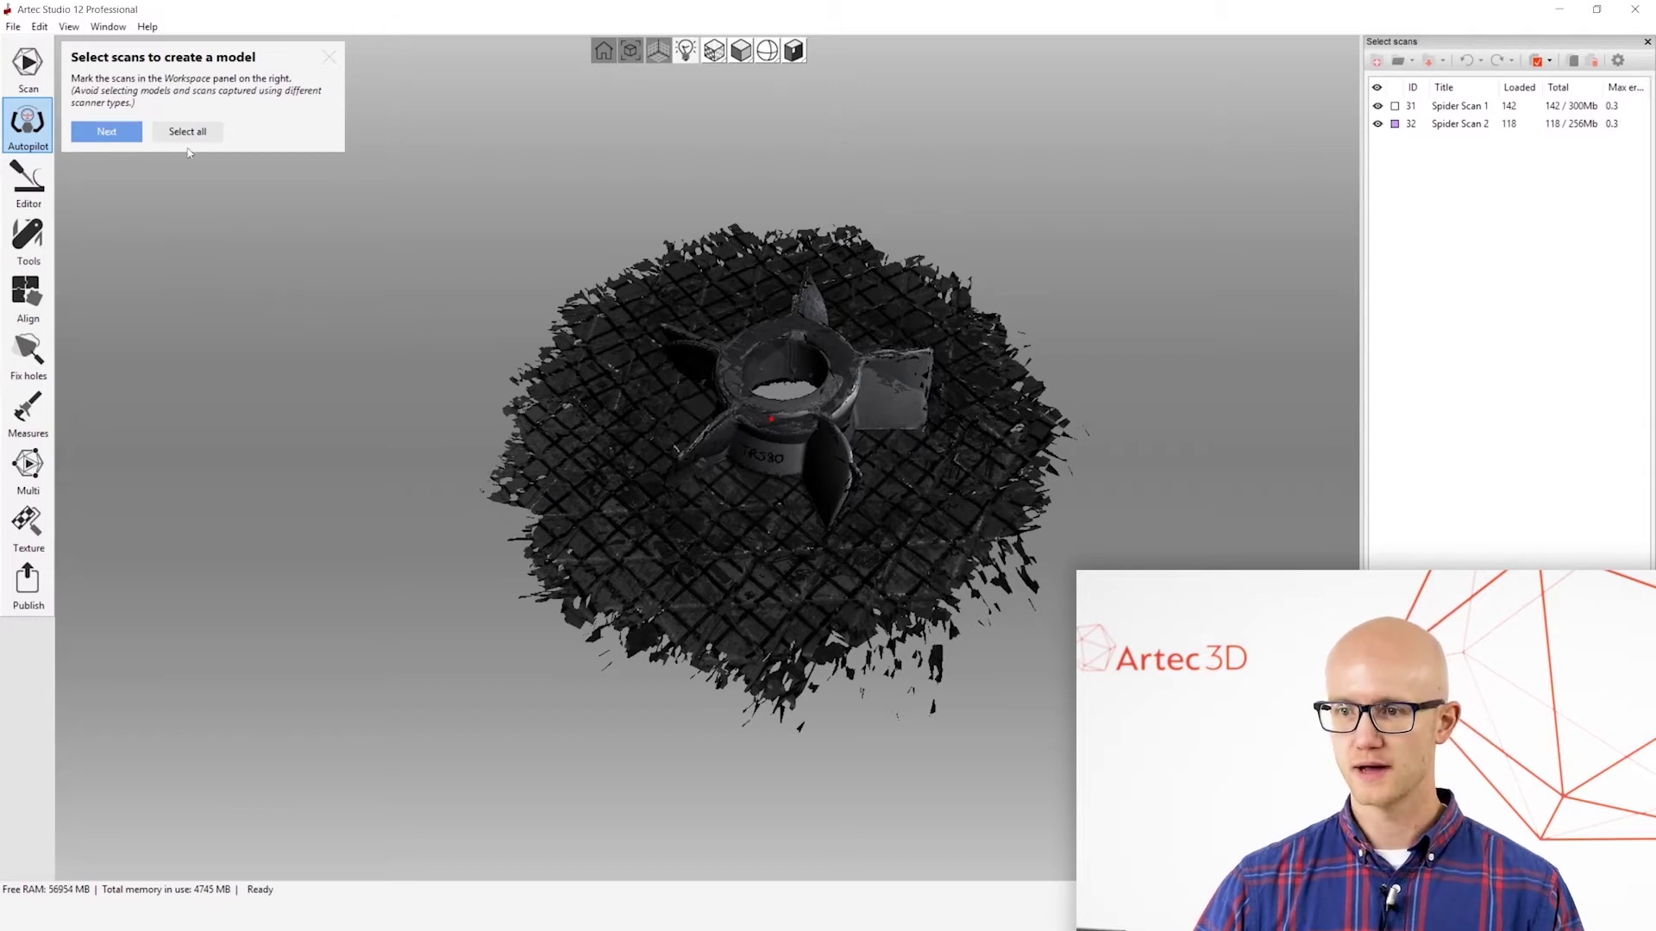
left_click(99, 131)
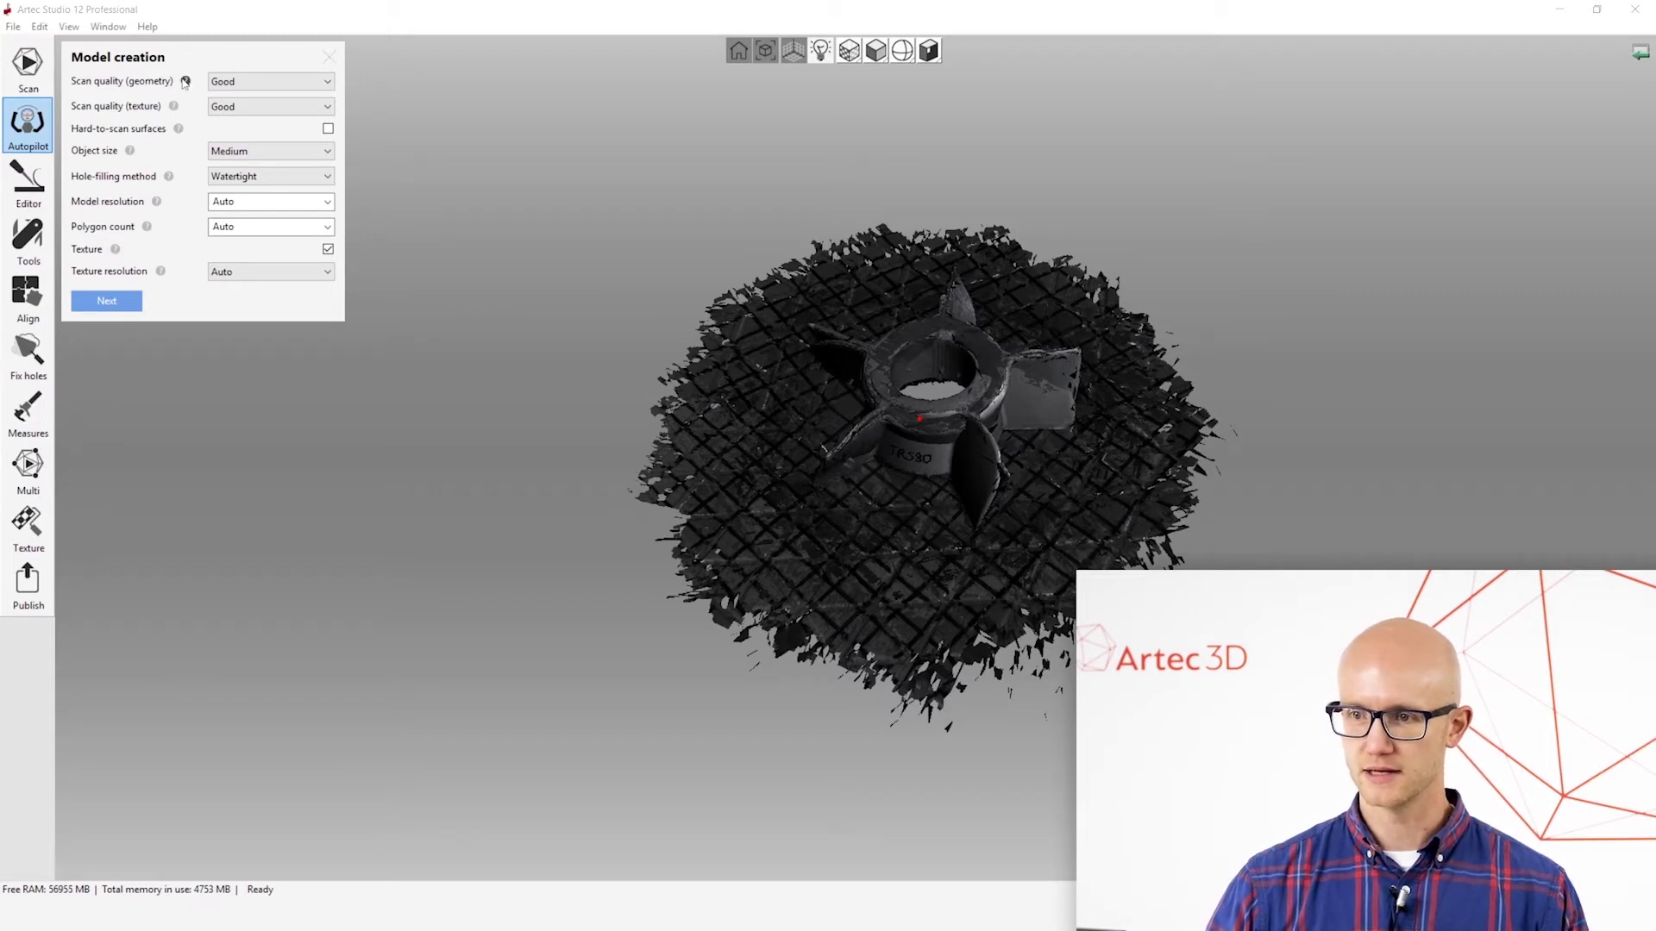
Step: Use model resolution 0.3 and polygon count 200000, then continue to the Editing step
mouse_move(187, 82)
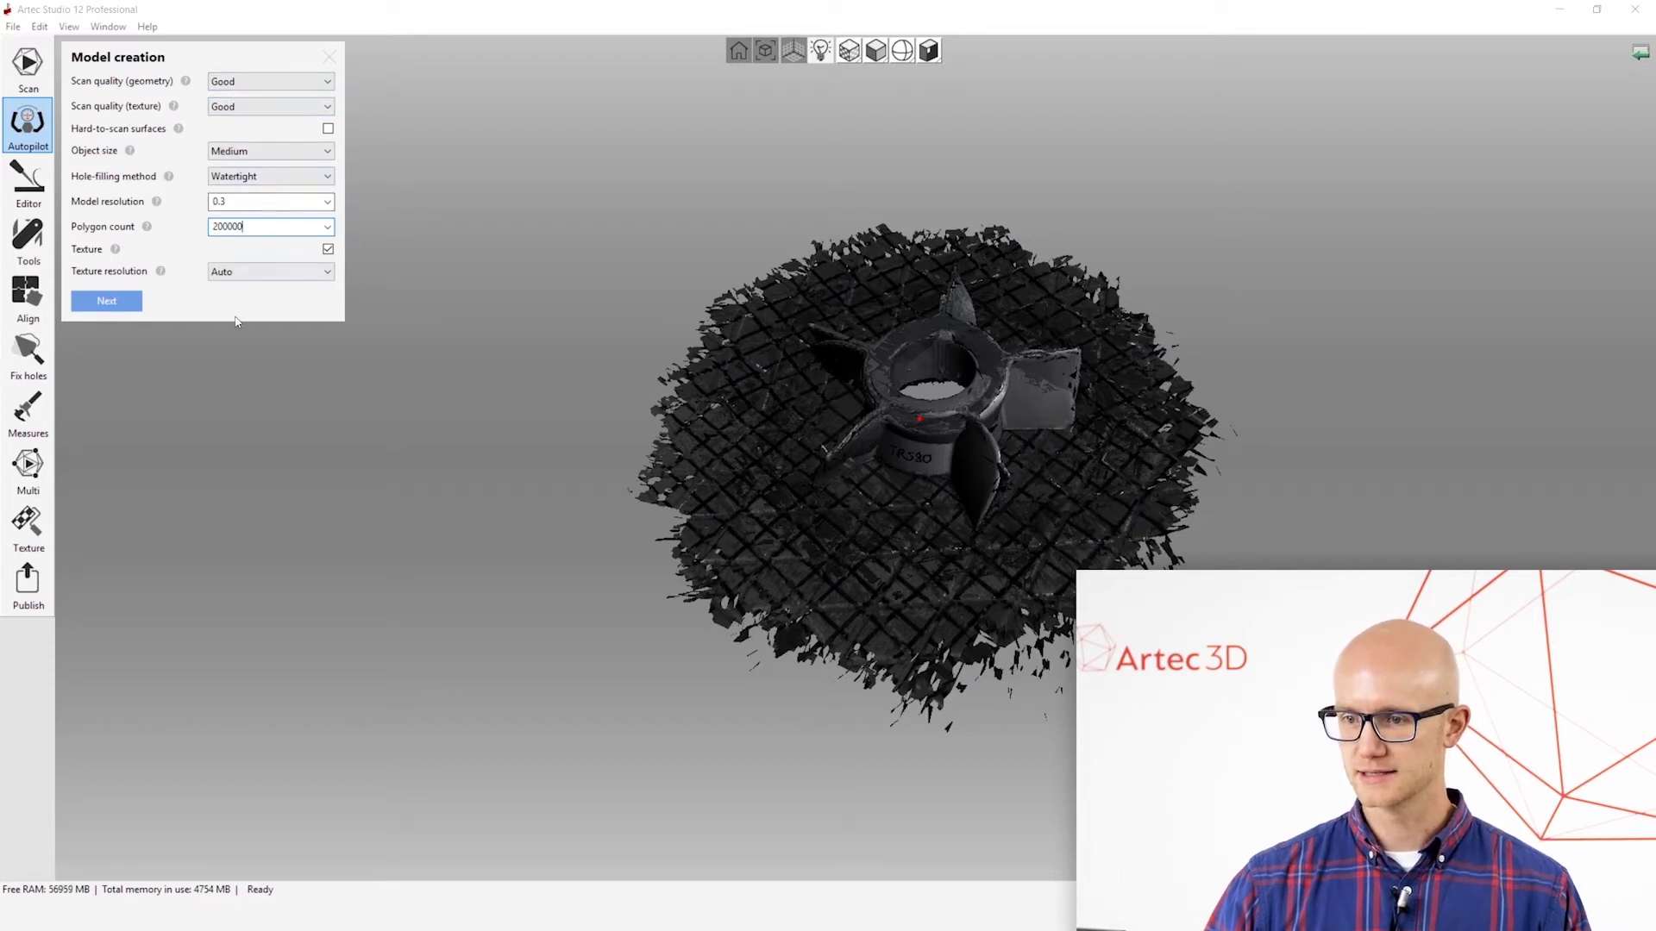
left_click(126, 303)
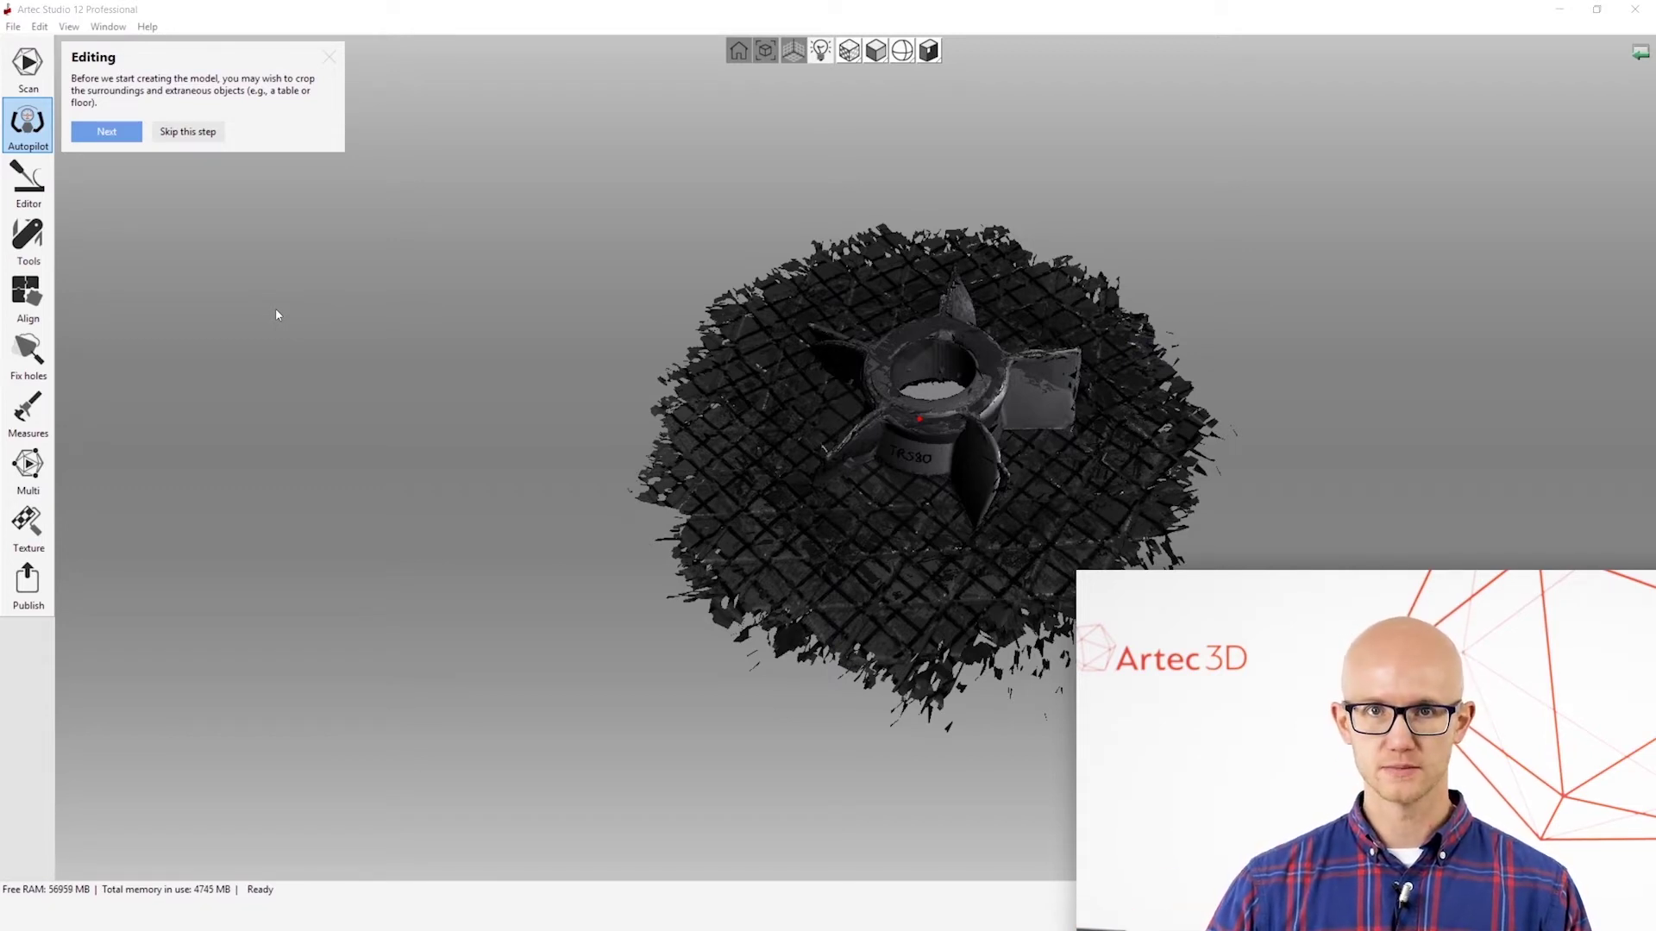
Step: With Spider Scan 2 hidden, erase the gridded base from Spider Scan 1 using Cutoff-plane selection
scroll(856, 395, "up", 3)
scroll(862, 401, "down", 4)
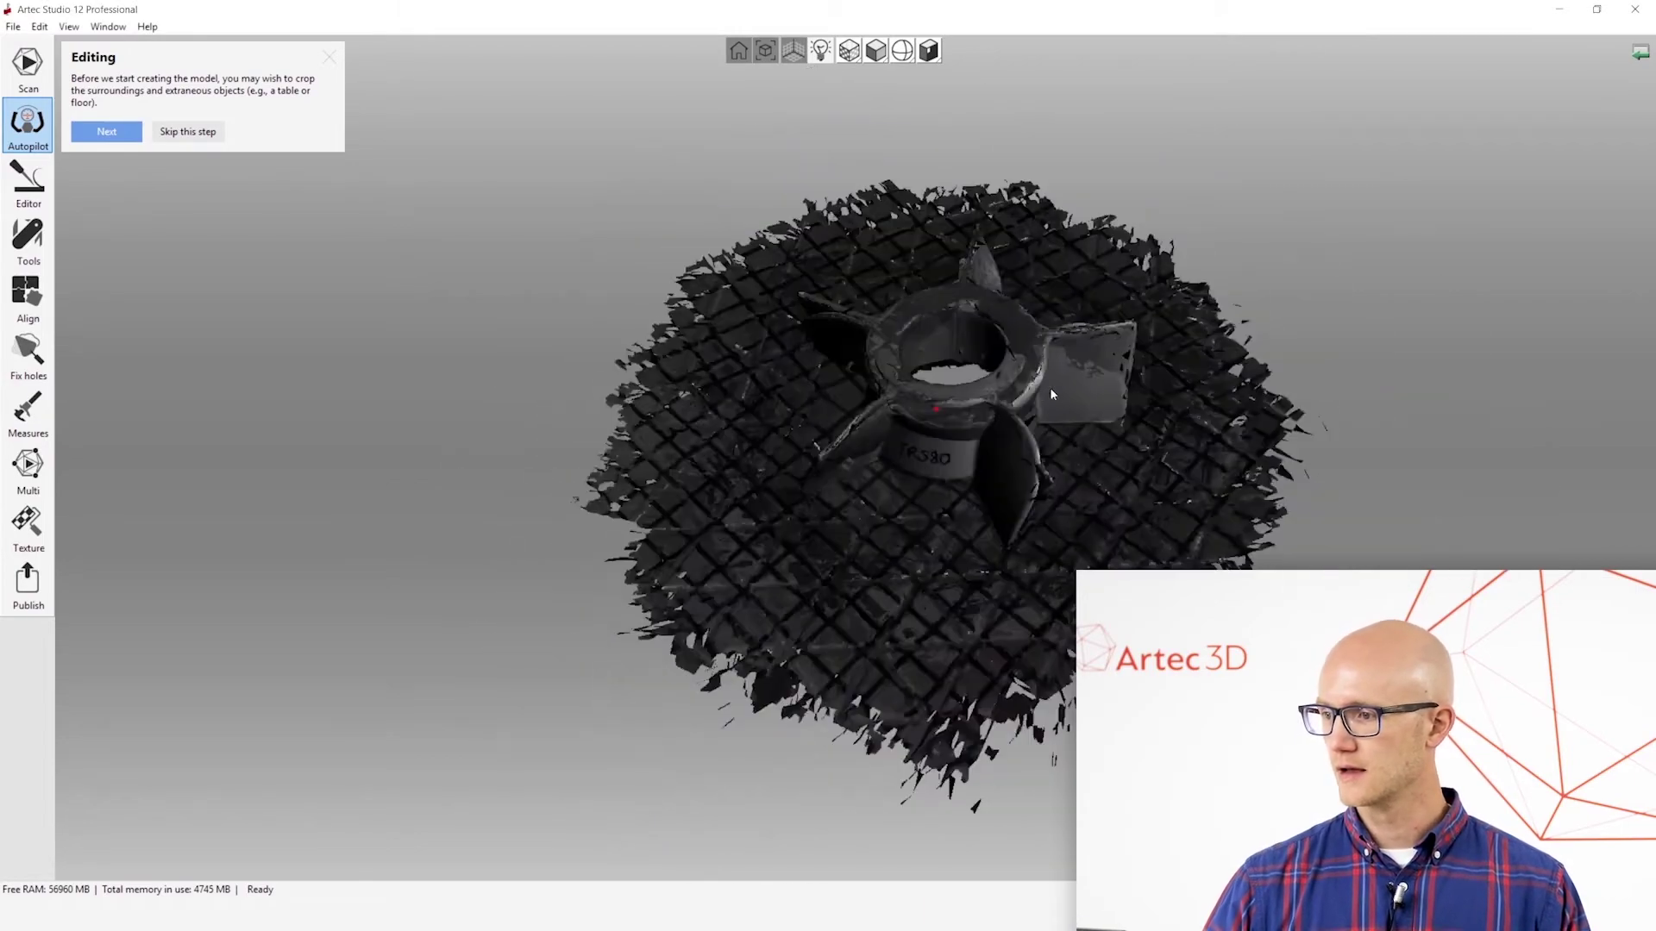
scroll(881, 415, "up", 2)
left_click(106, 131)
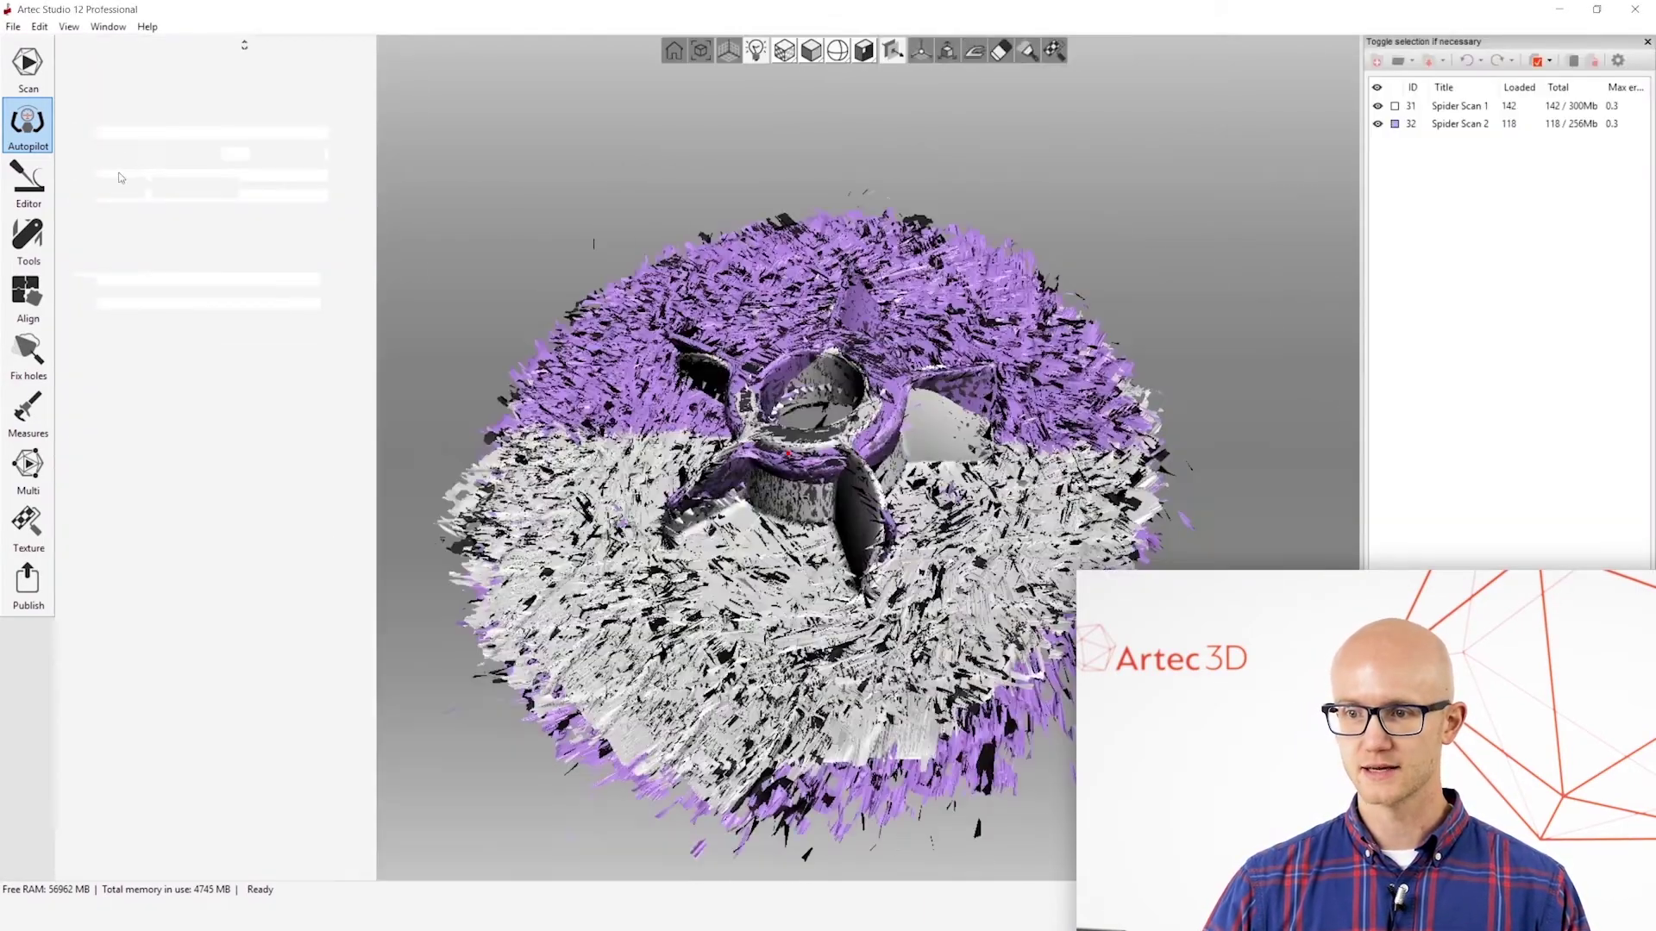
left_click(1378, 123)
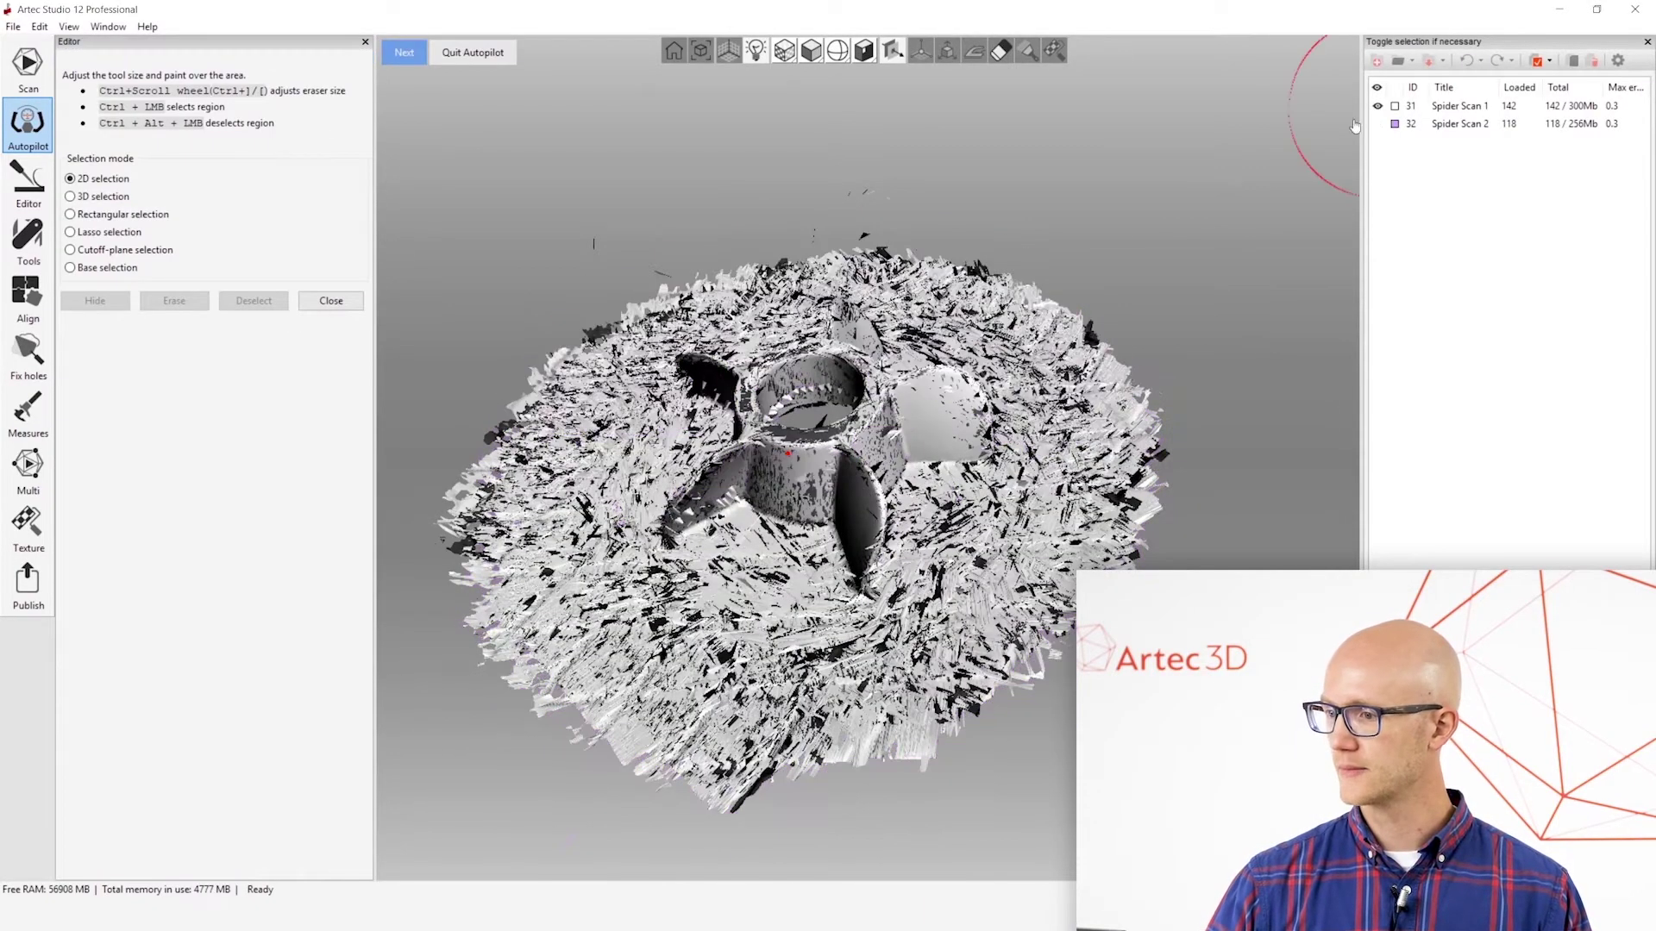
left_click(70, 250)
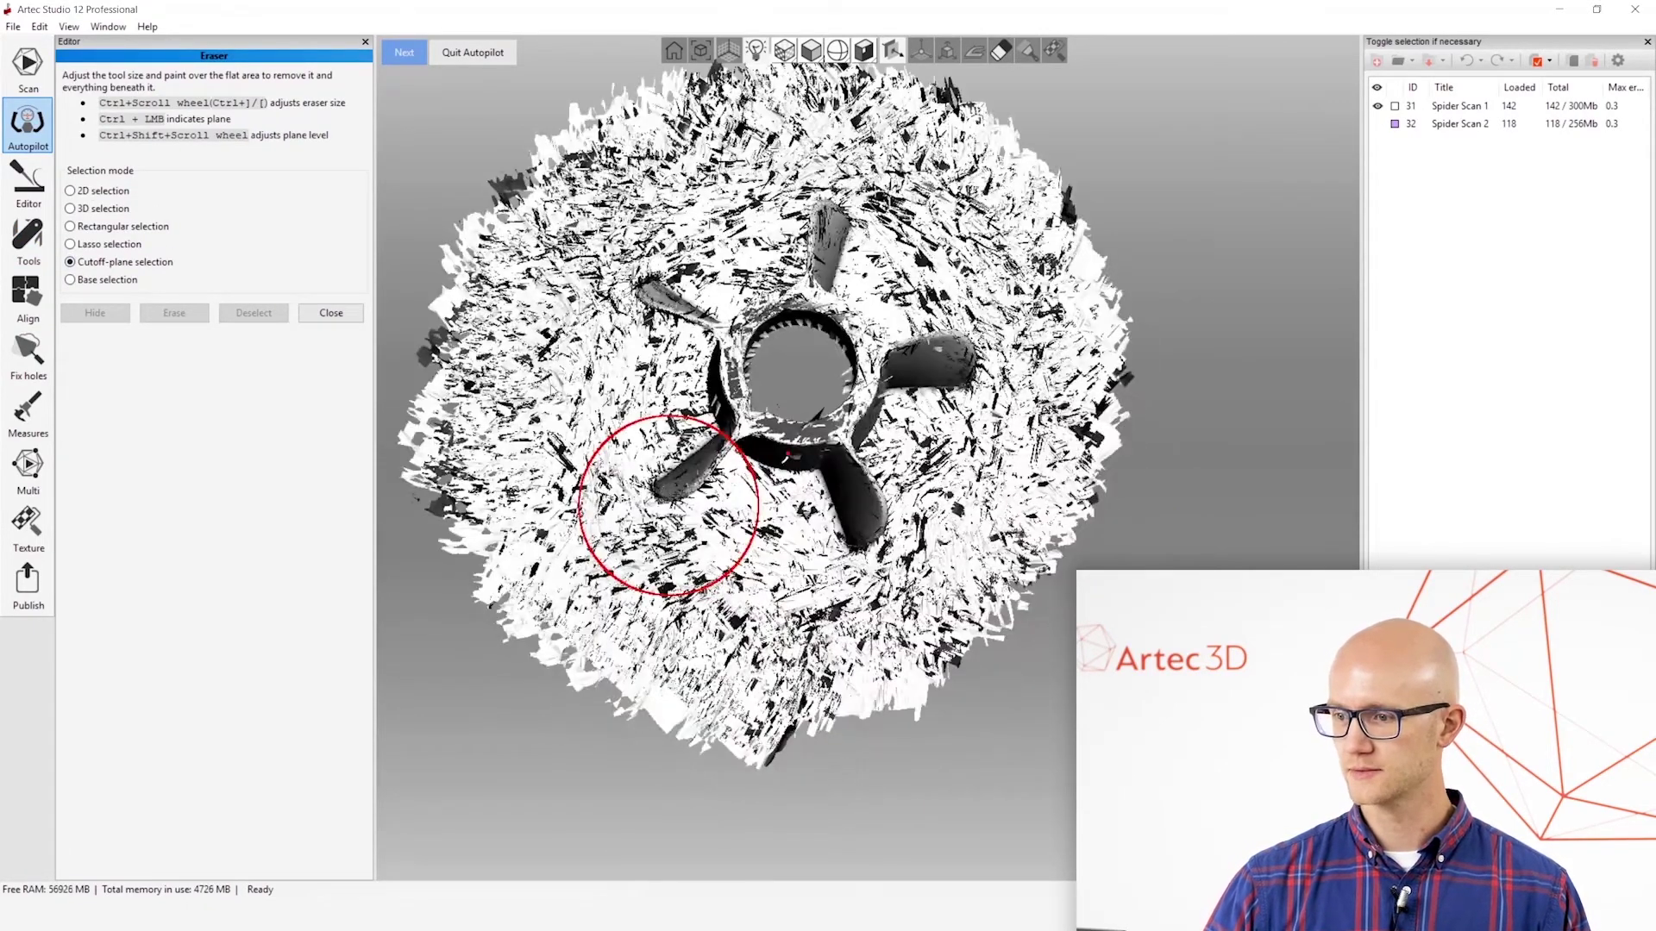
mouse_move(529, 376)
left_mouse_down()
mouse_move(562, 498)
mouse_move(649, 595)
left_mouse_up()
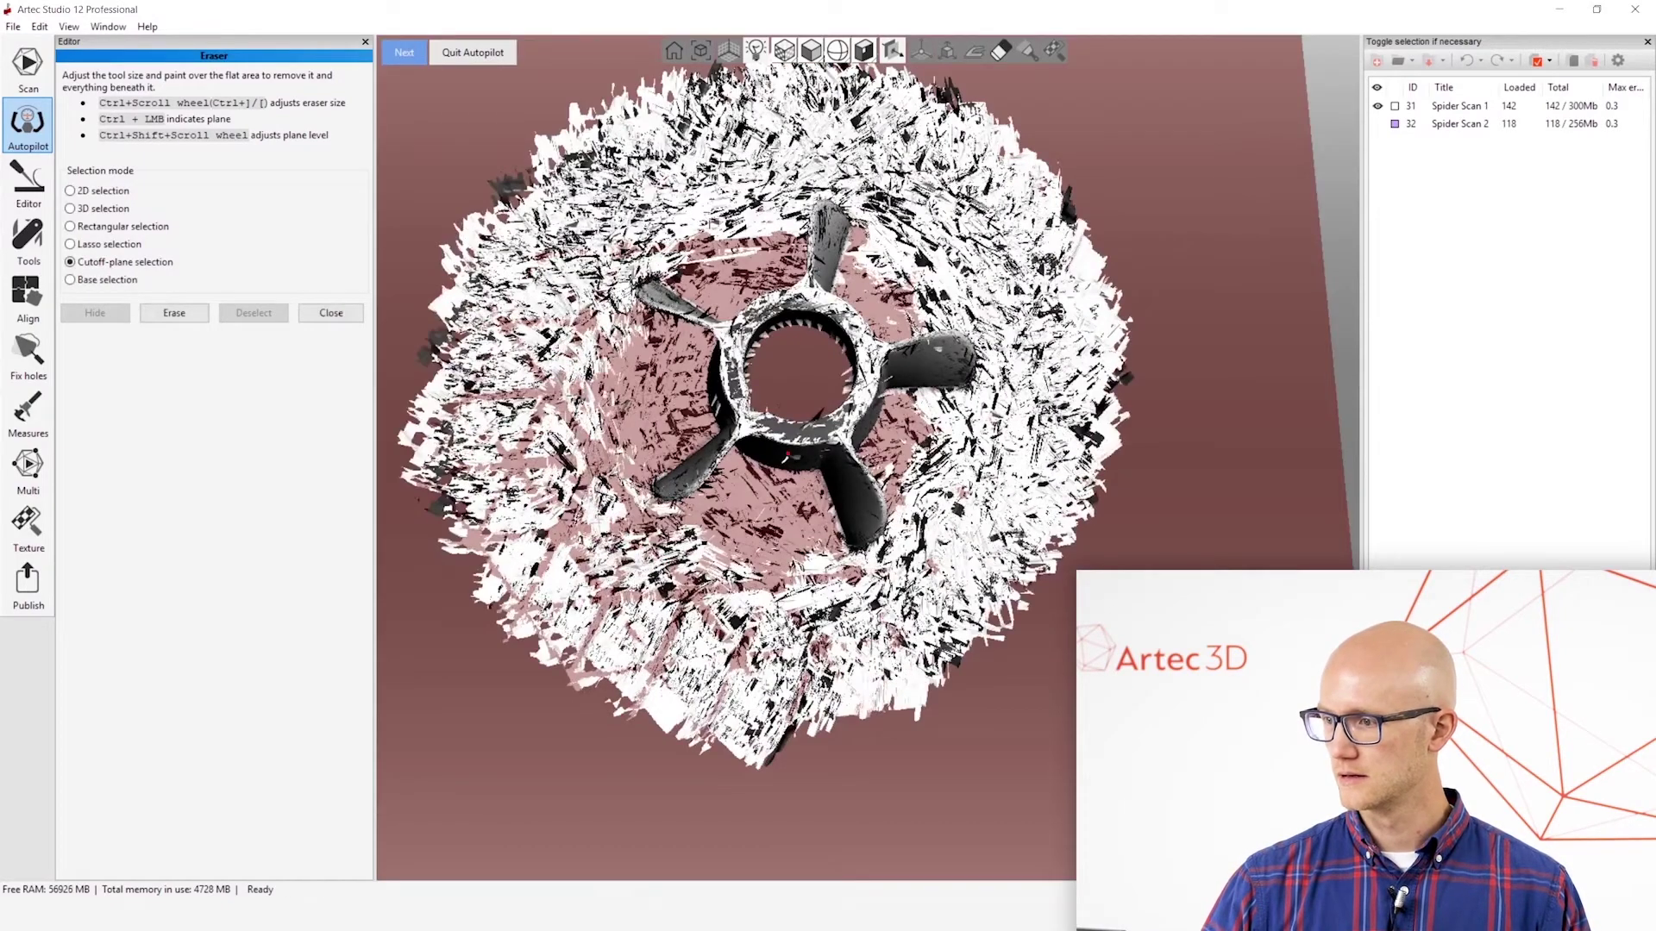
mouse_move(923, 168)
left_mouse_down()
mouse_move(992, 224)
mouse_move(1009, 276)
left_mouse_up()
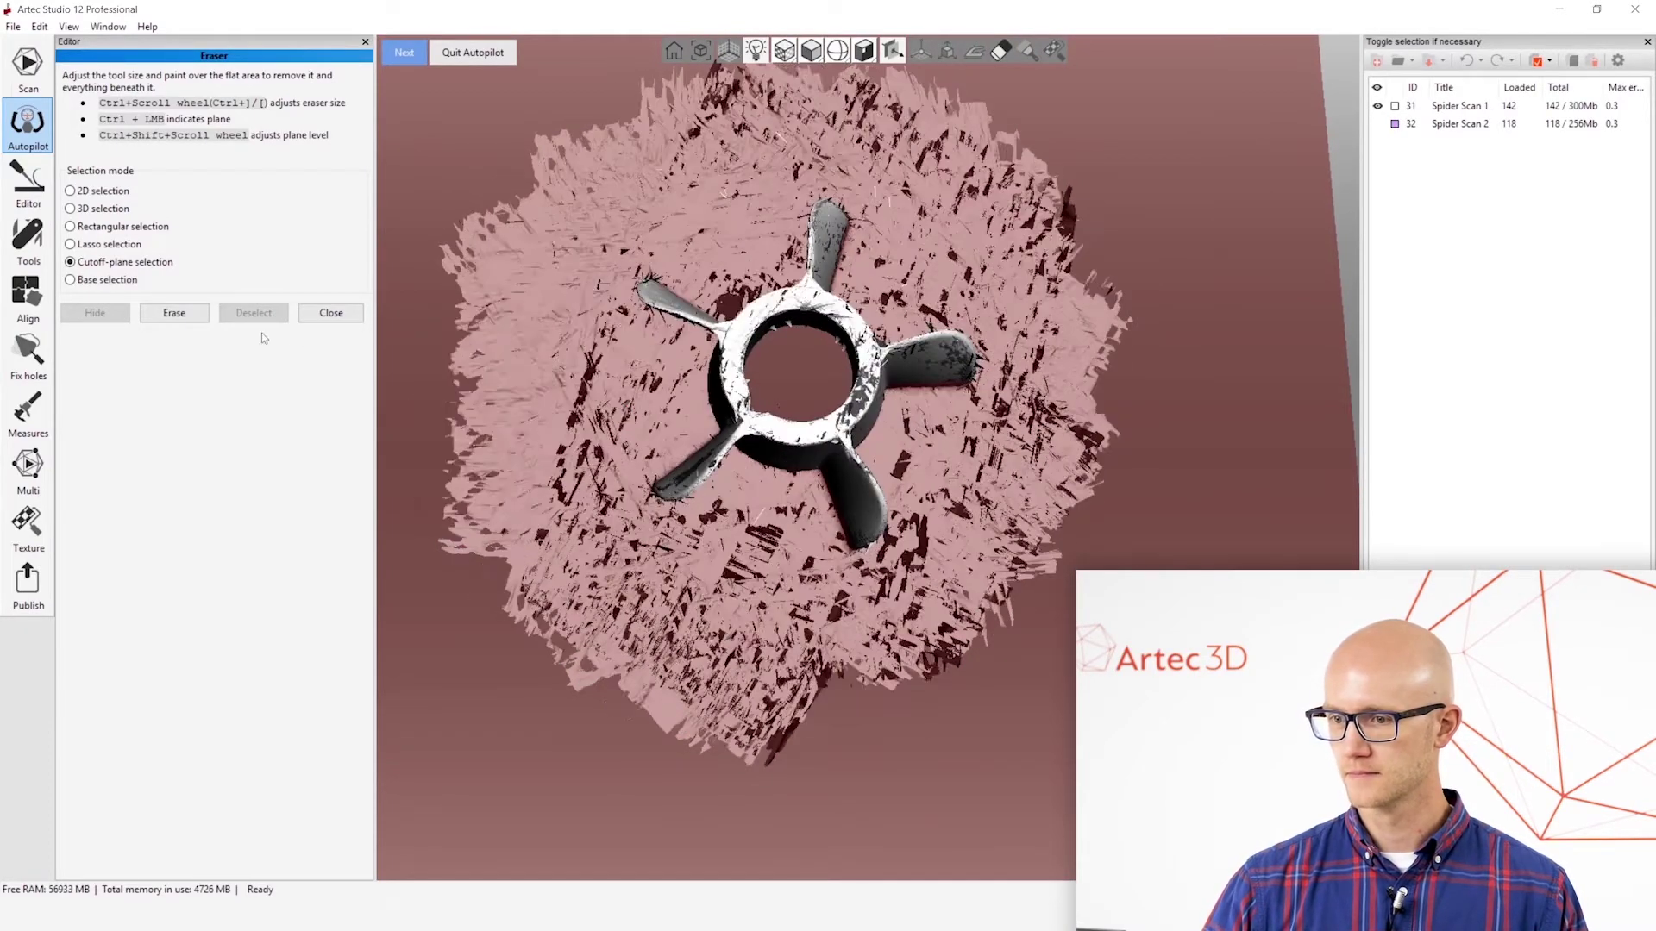
left_click(174, 312)
mouse_move(931, 379)
left_mouse_down()
mouse_move(937, 439)
mouse_move(1152, 370)
left_mouse_up()
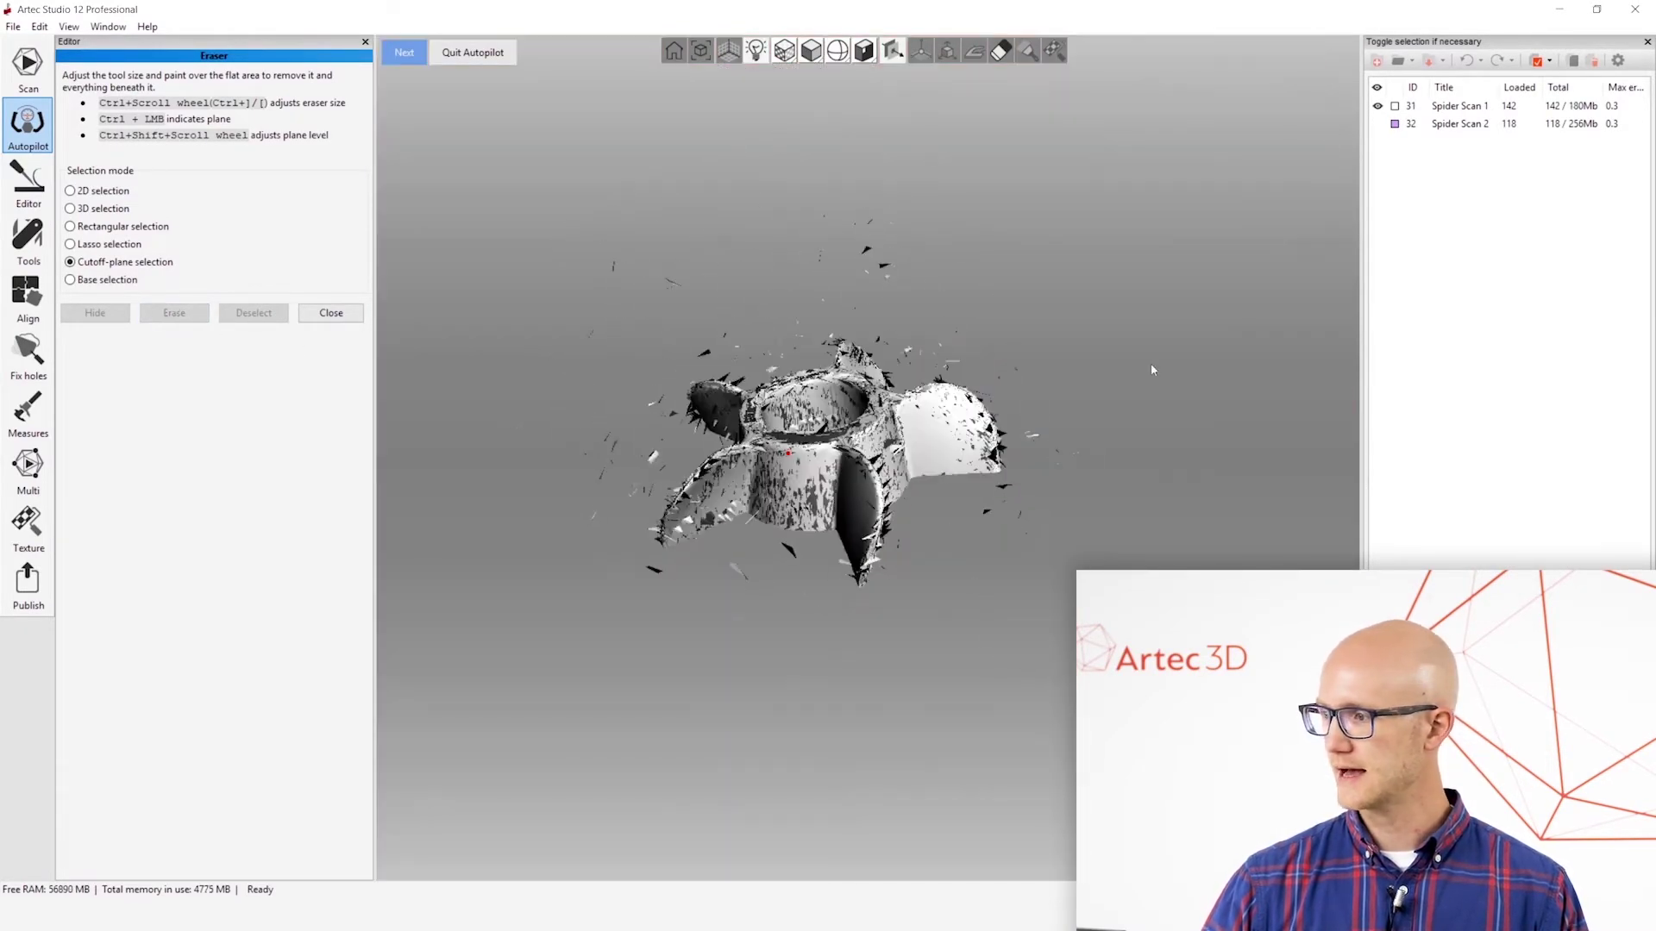
Step: With Spider Scan 1 hidden, erase the gridded base from Spider Scan 2
left_click(1377, 124)
left_click(1377, 106)
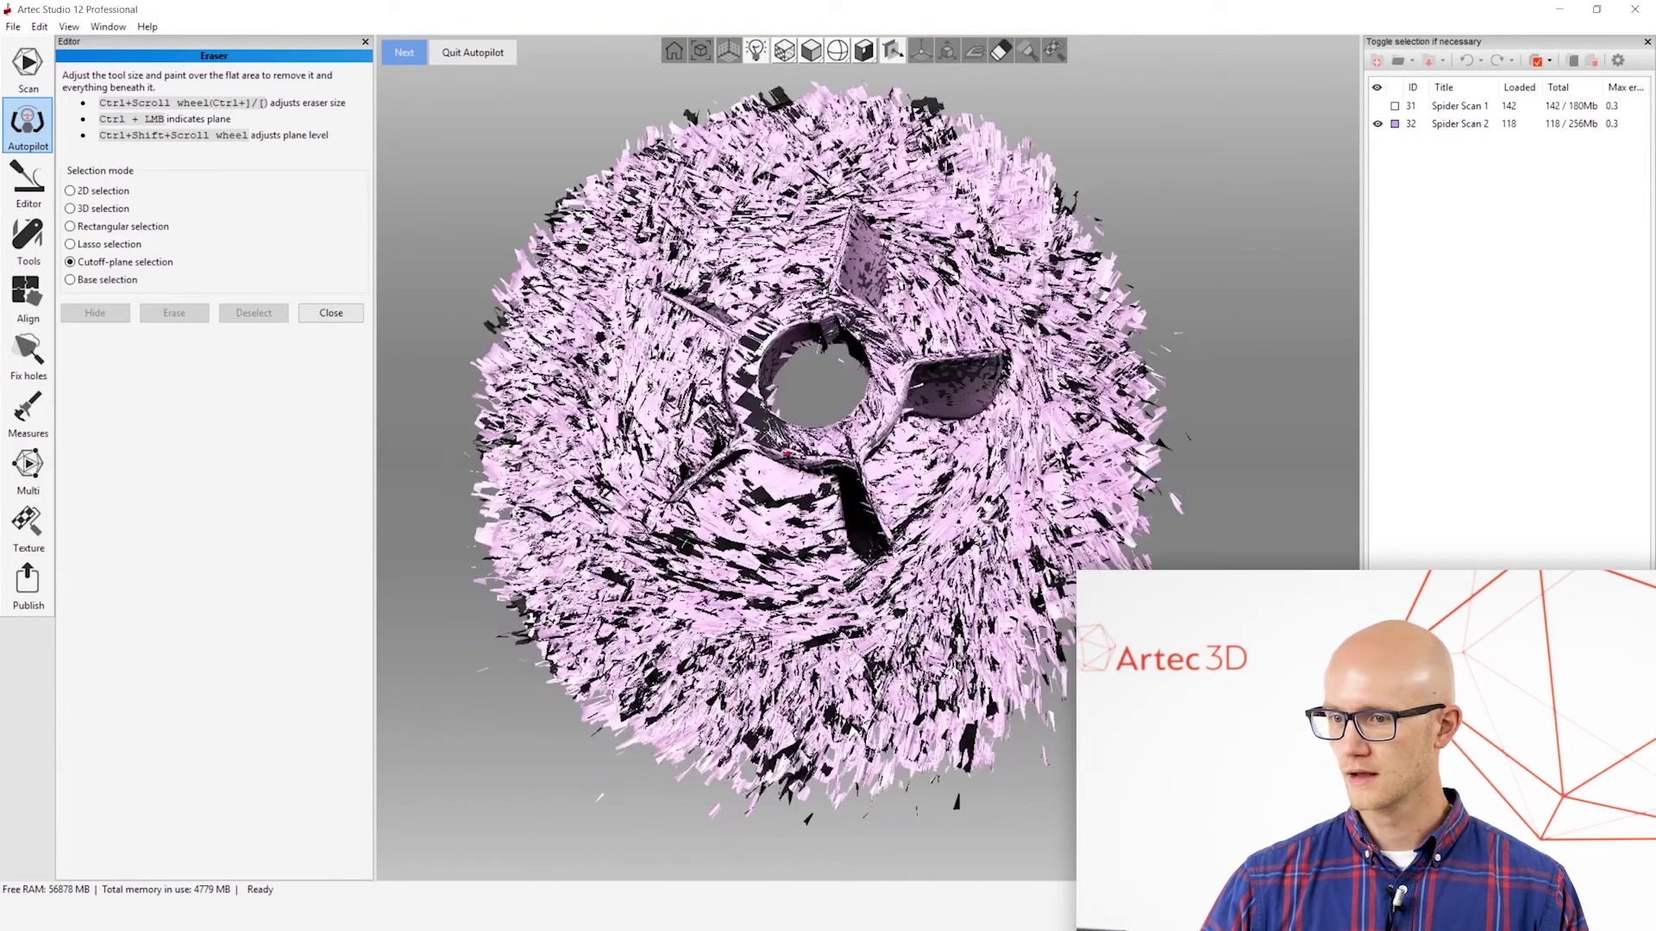
left_click_drag(556, 384, 576, 511)
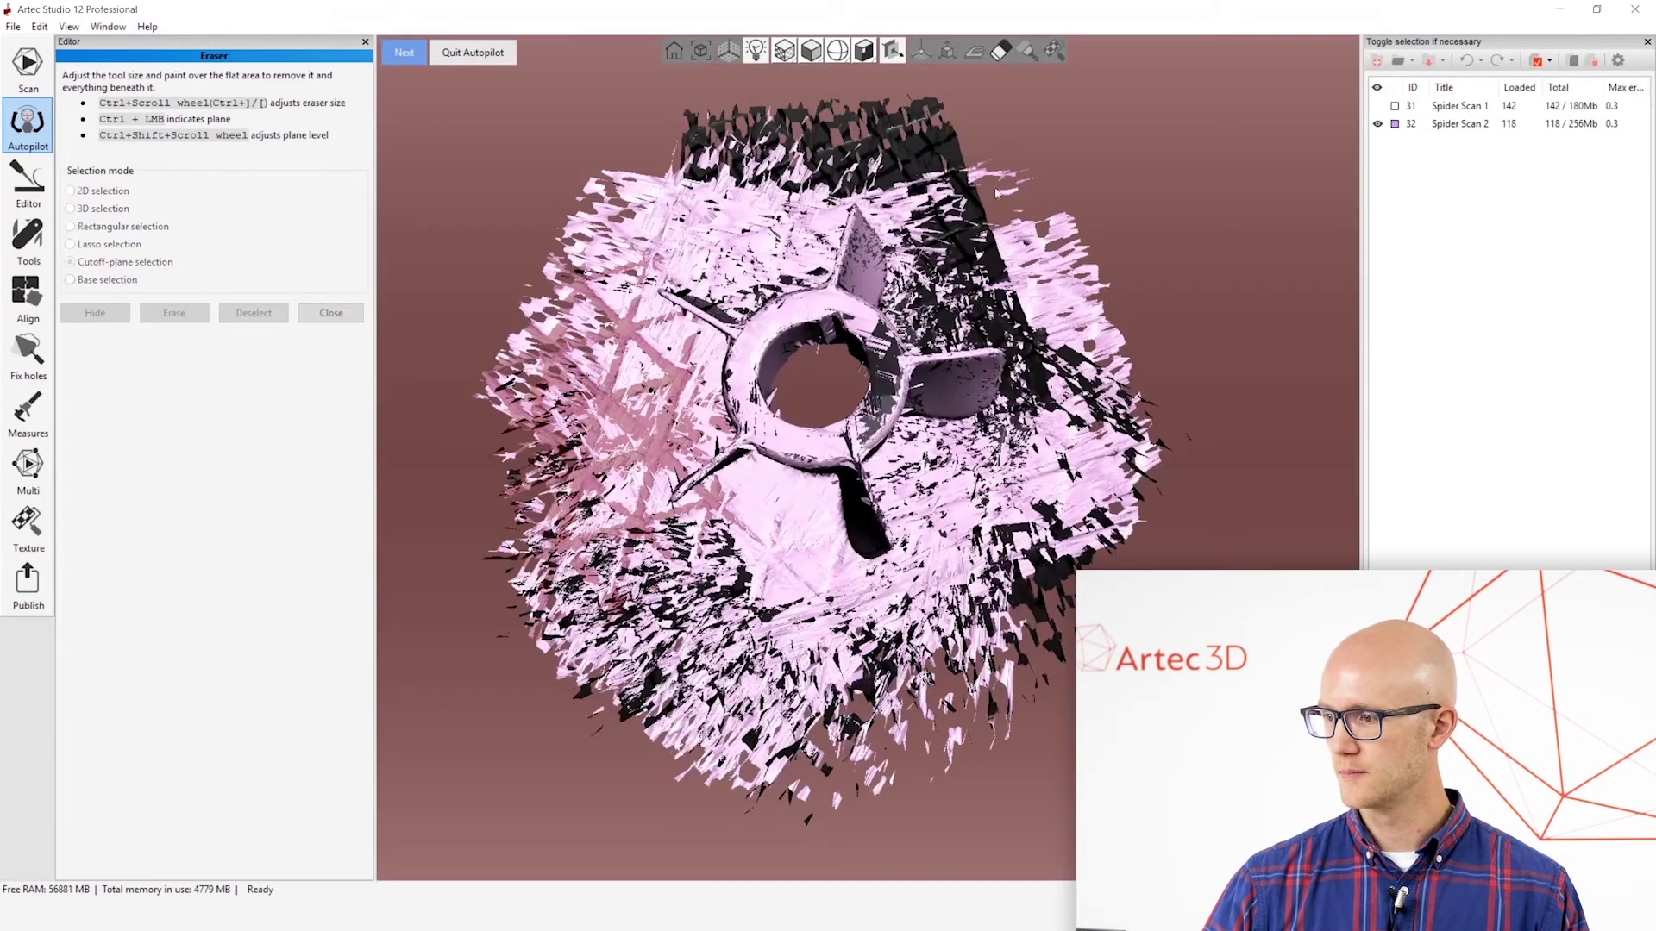
scroll(990, 207, "up", 5, "ctrl+shift")
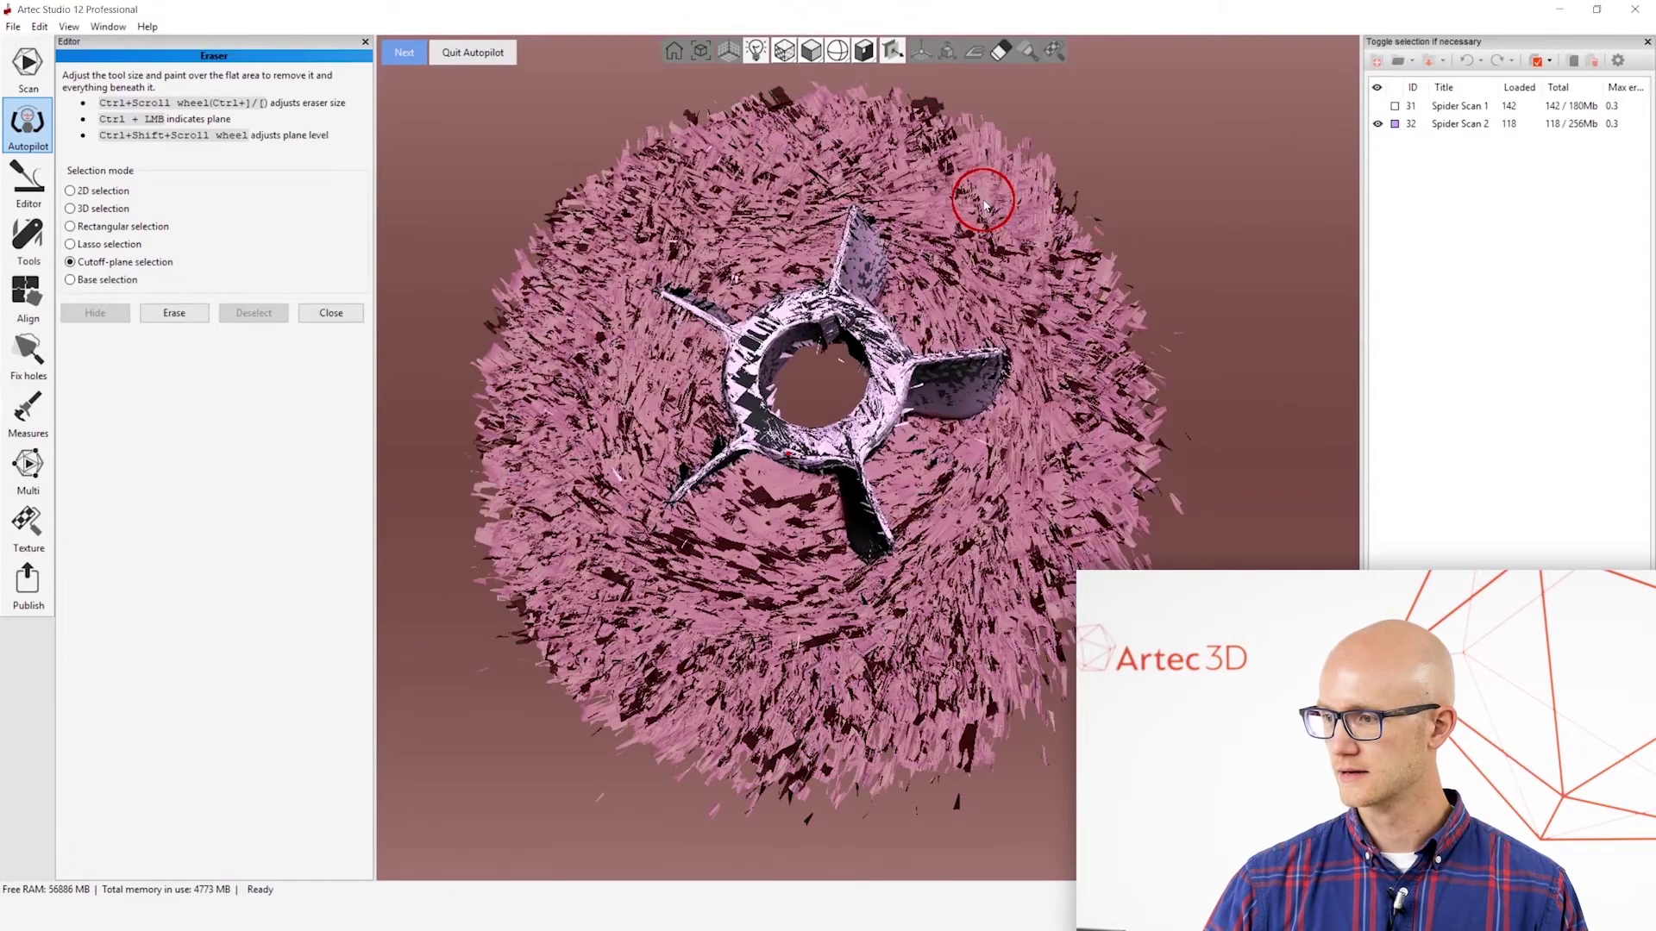
left_click(173, 312)
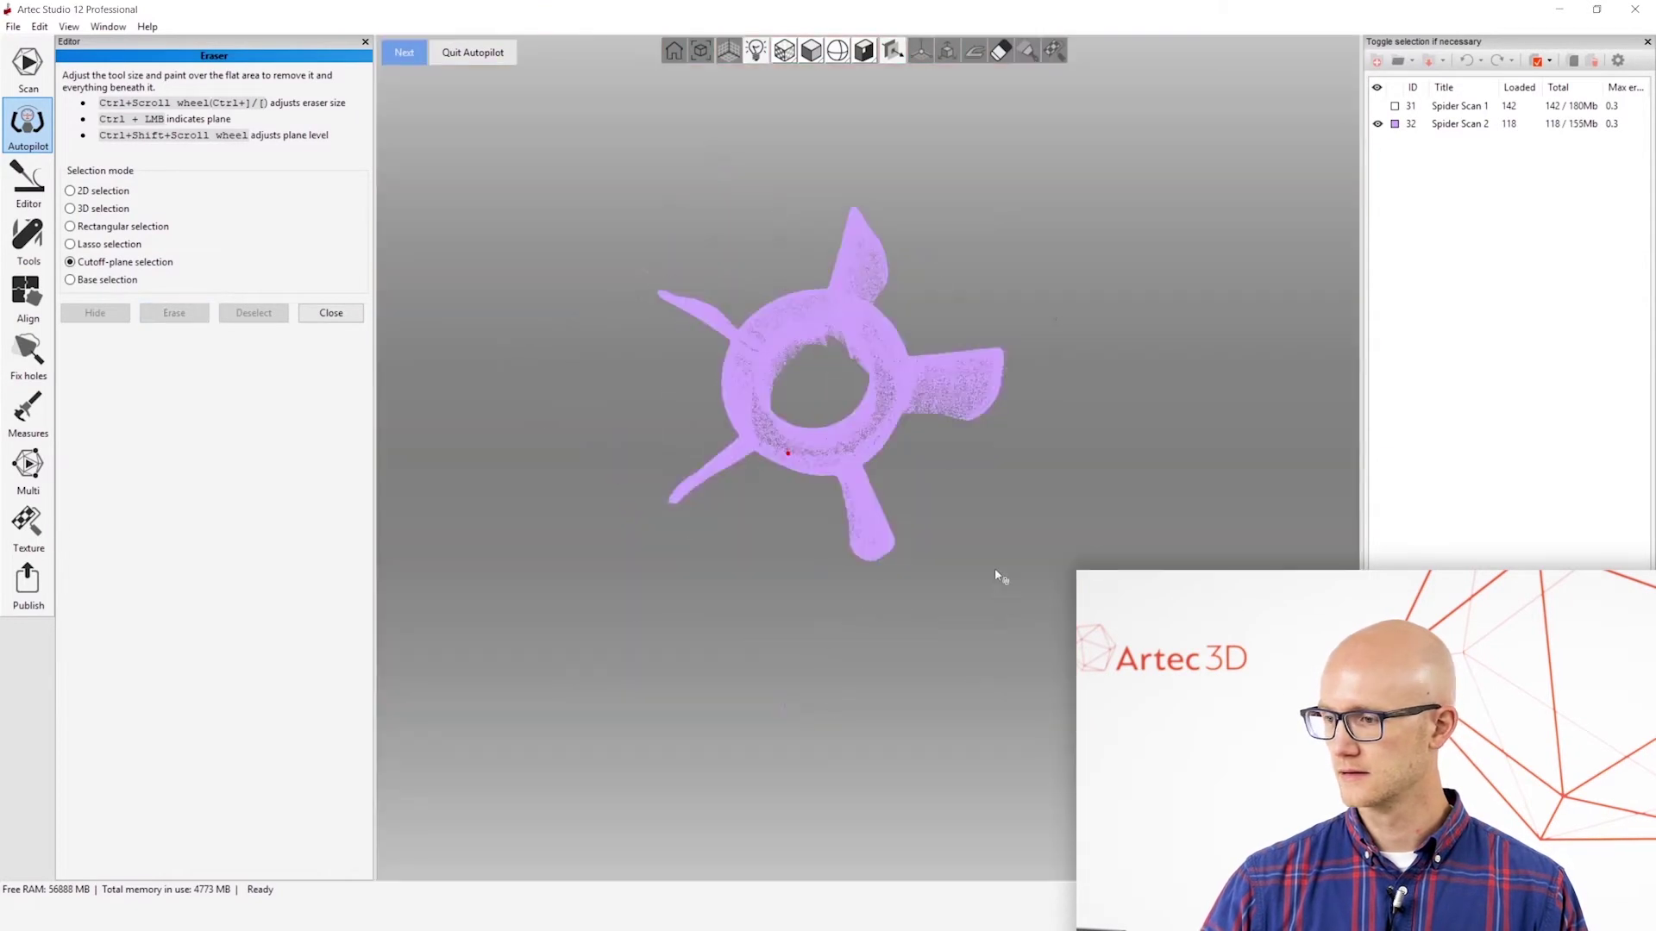
left_click_drag(995, 567, 1001, 347)
Step: Show both cleaned scans from above and start automatic alignment
left_click(1377, 105)
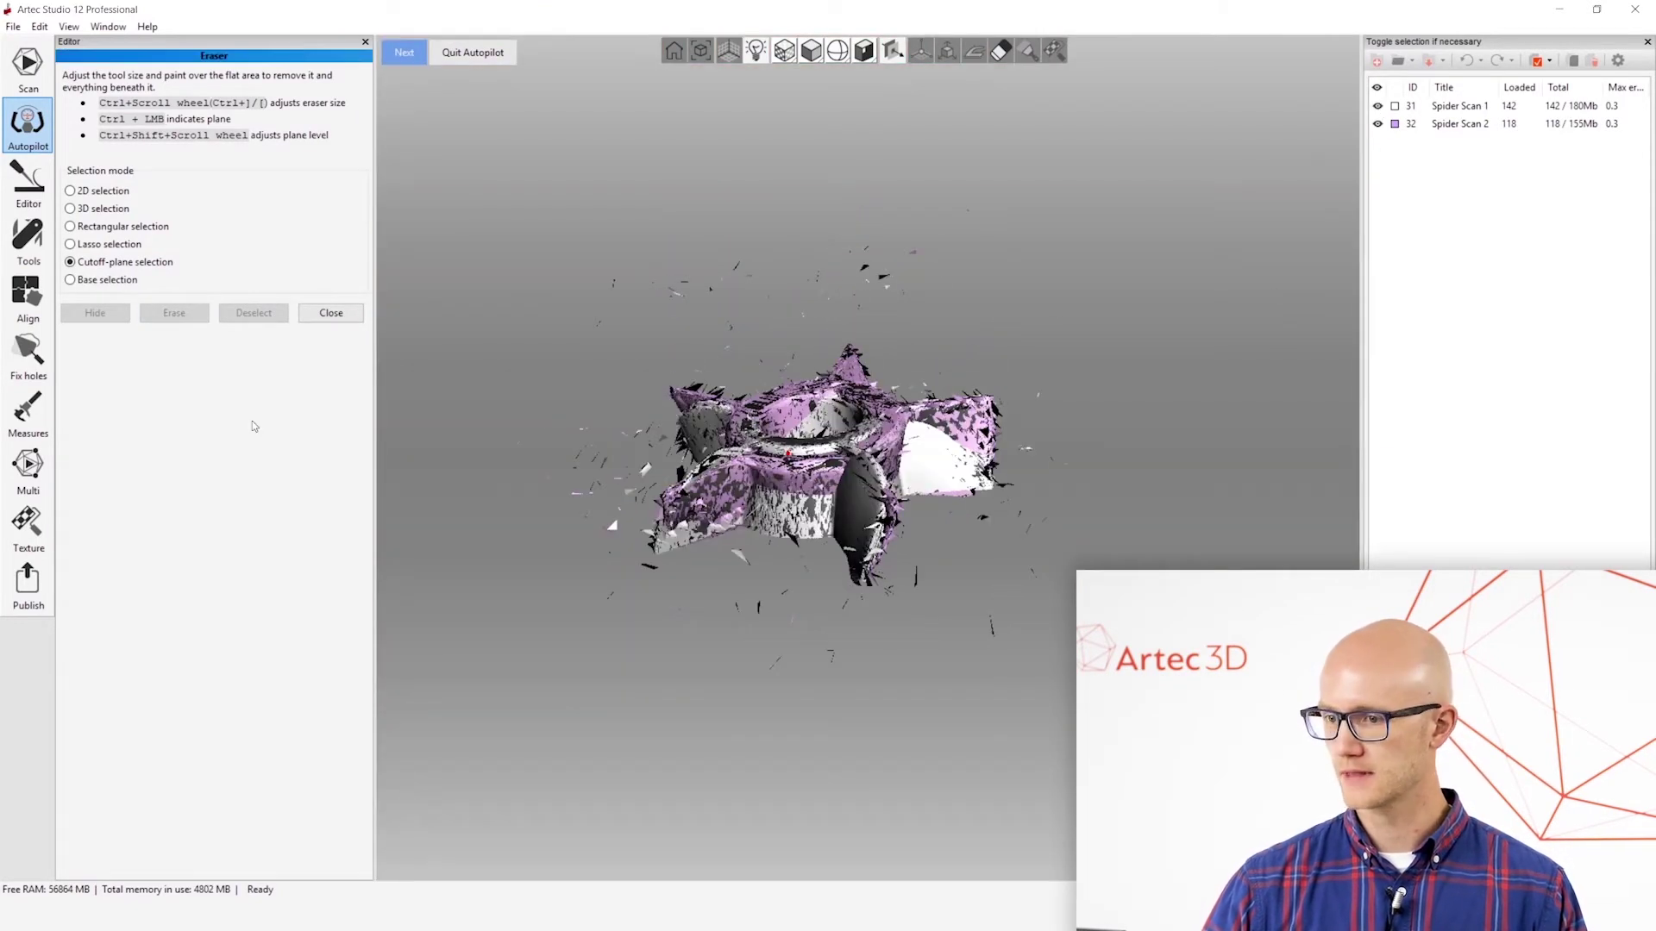
left_click_drag(634, 496, 793, 510)
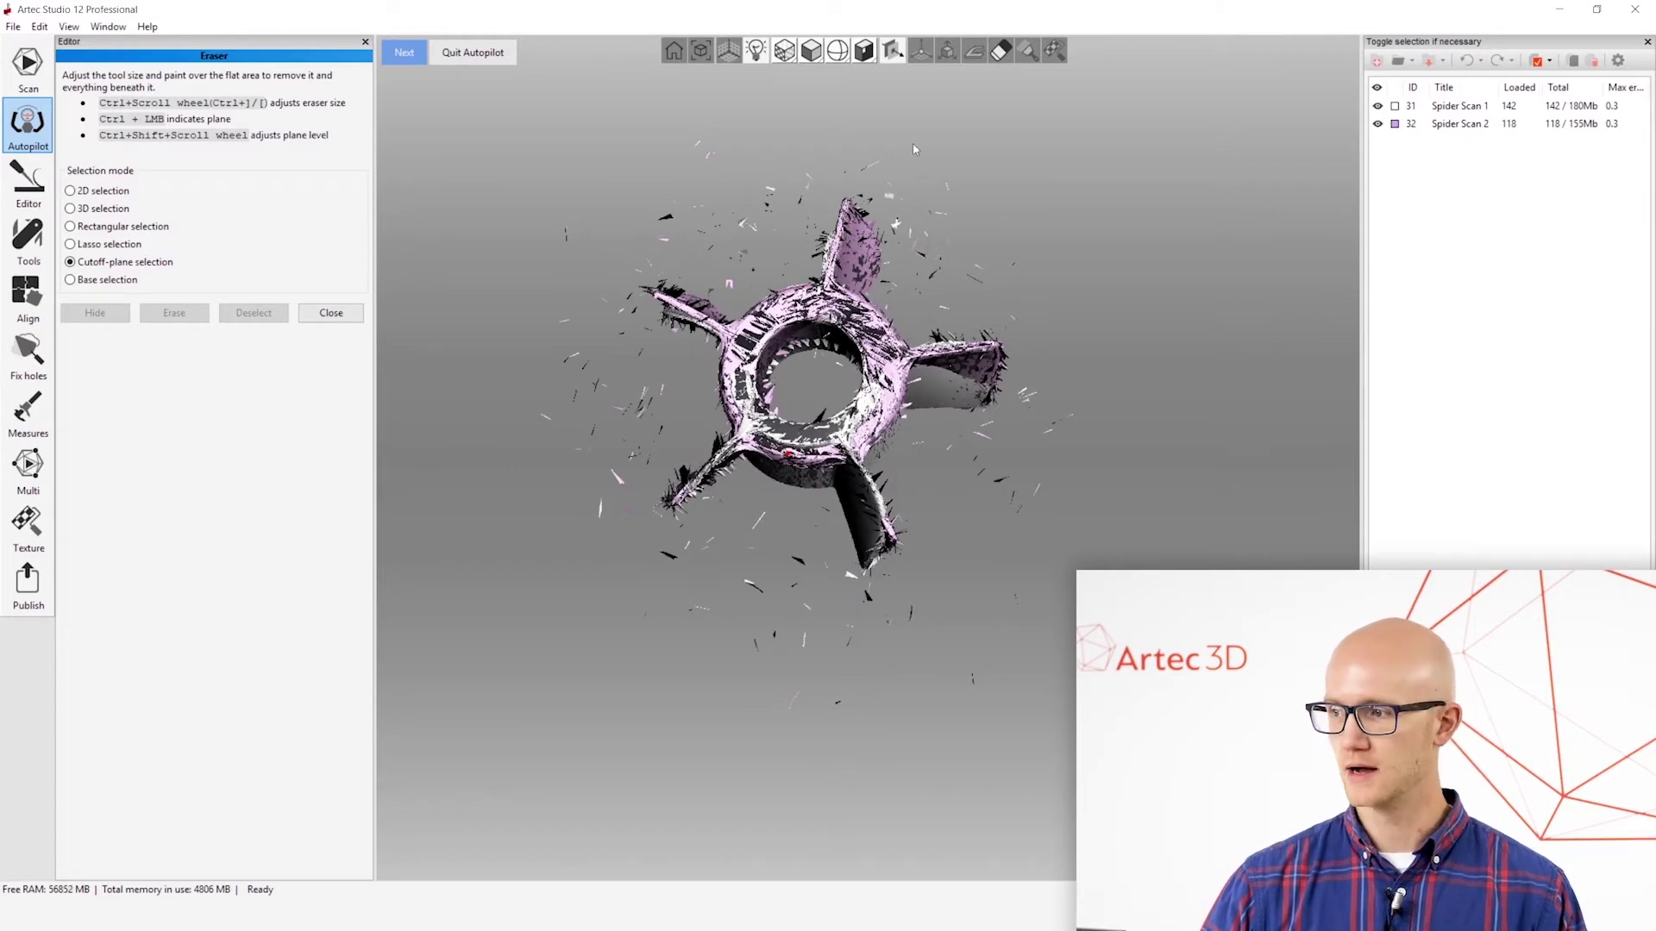
left_click(403, 51)
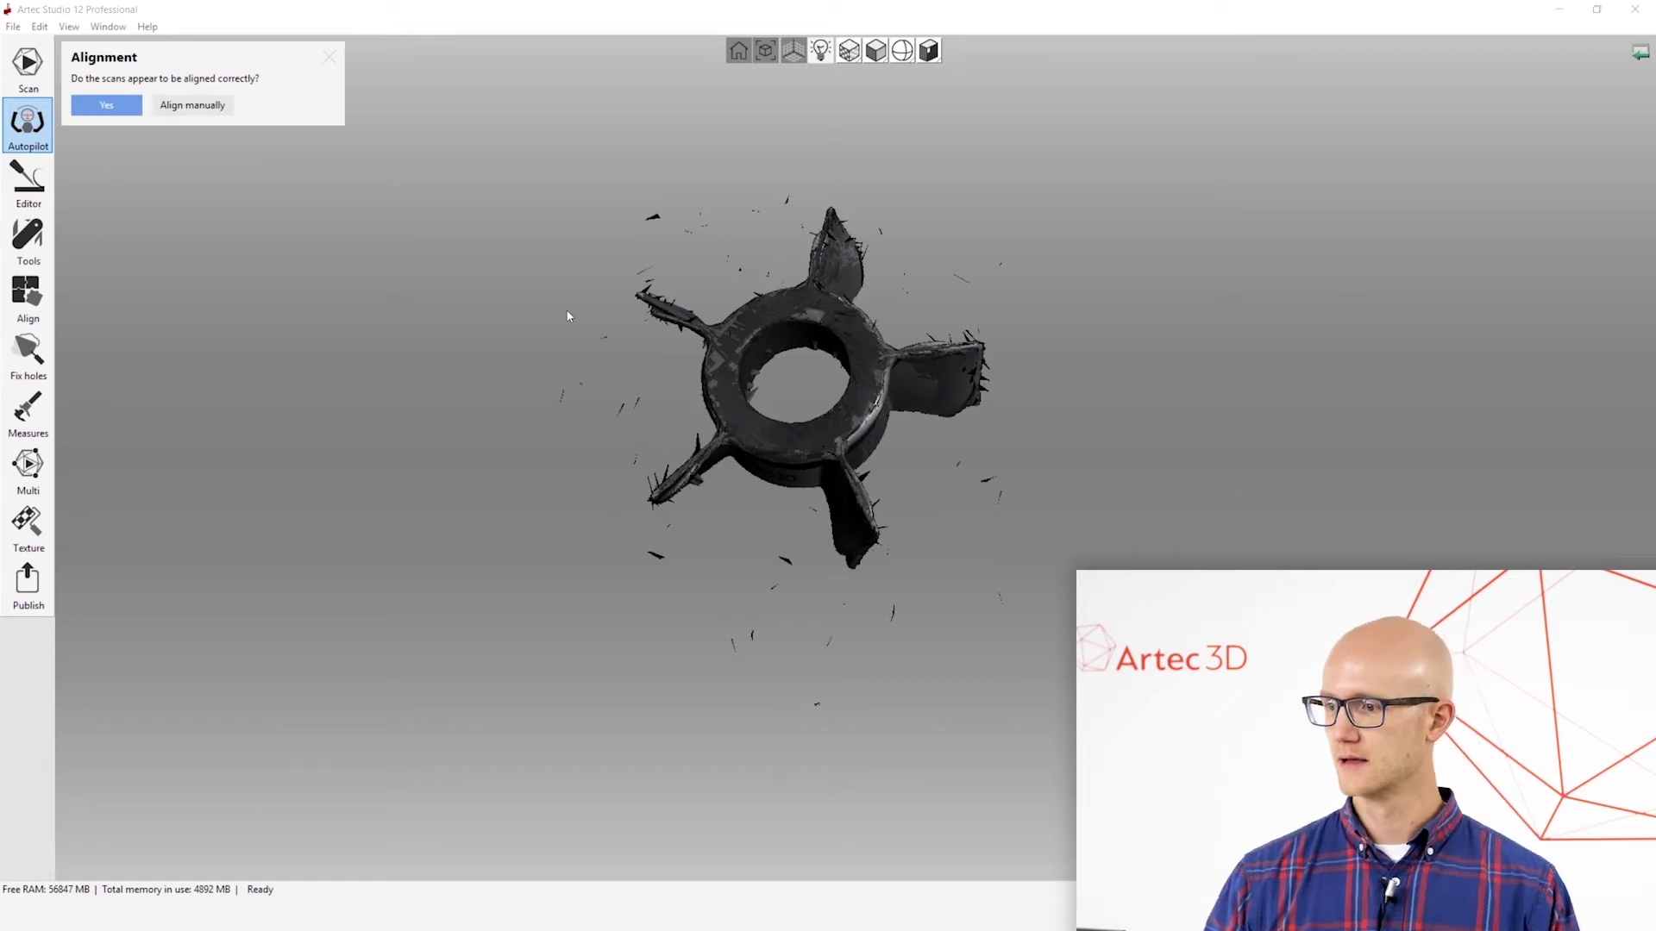
Step: Inspect the automatic alignment and choose to align the scans manually instead
mouse_move(676, 420)
left_mouse_down()
mouse_move(1043, 571)
mouse_move(925, 423)
mouse_move(679, 603)
mouse_move(752, 567)
mouse_move(742, 610)
mouse_move(815, 445)
mouse_move(690, 521)
mouse_move(831, 516)
left_mouse_up()
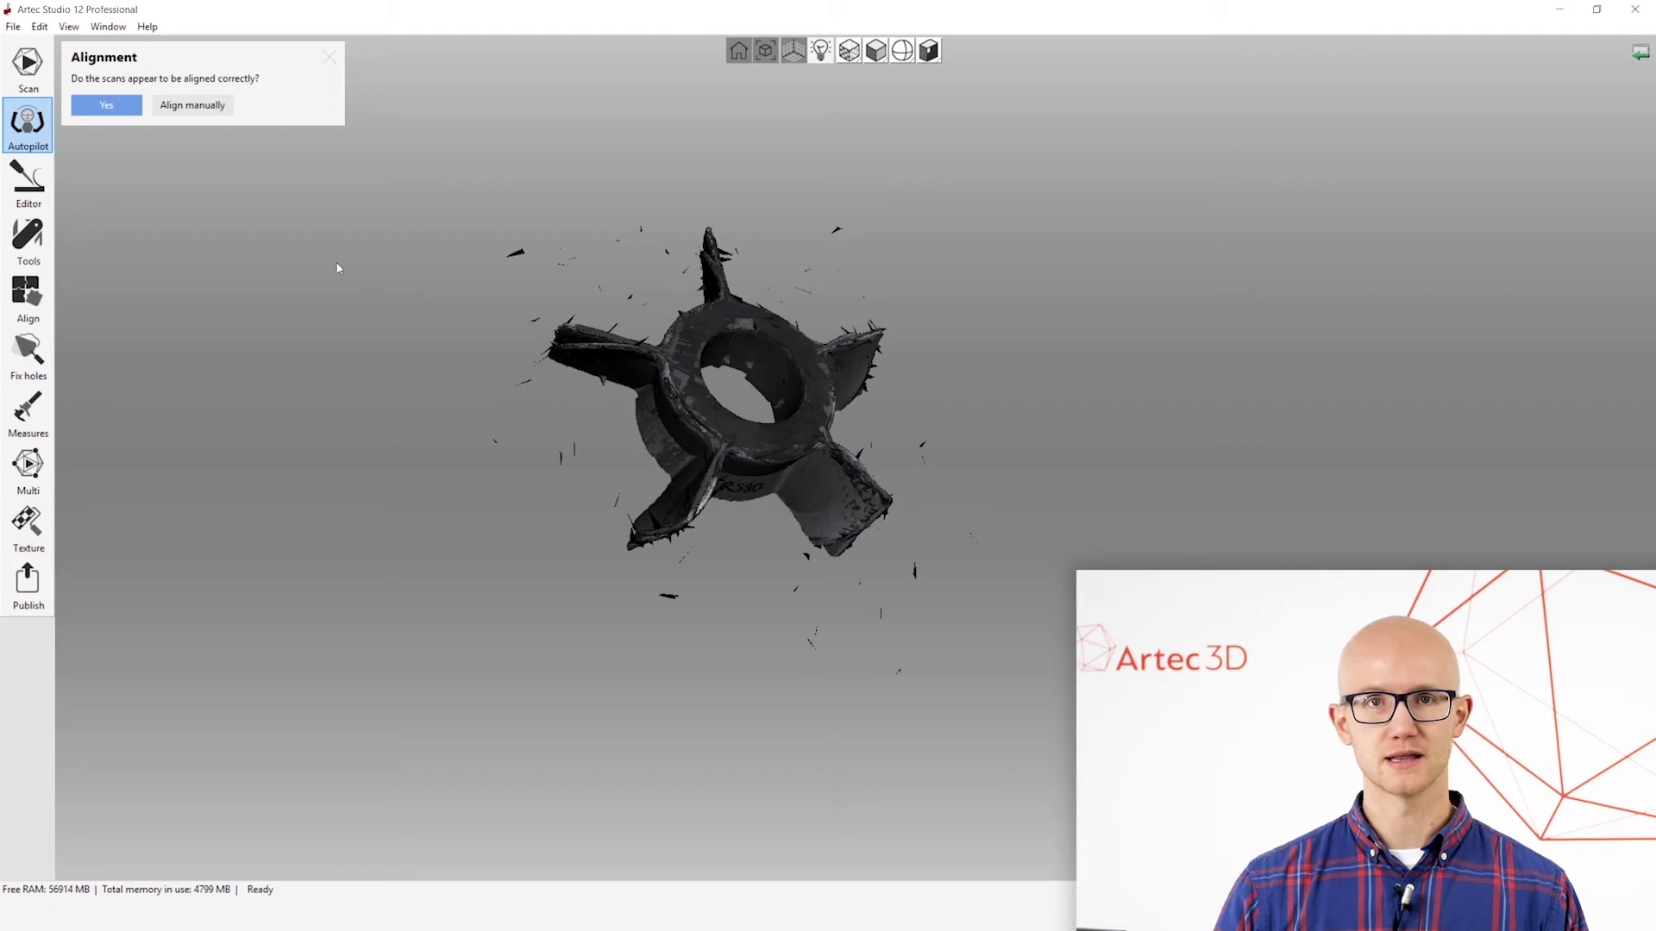
left_click(212, 106)
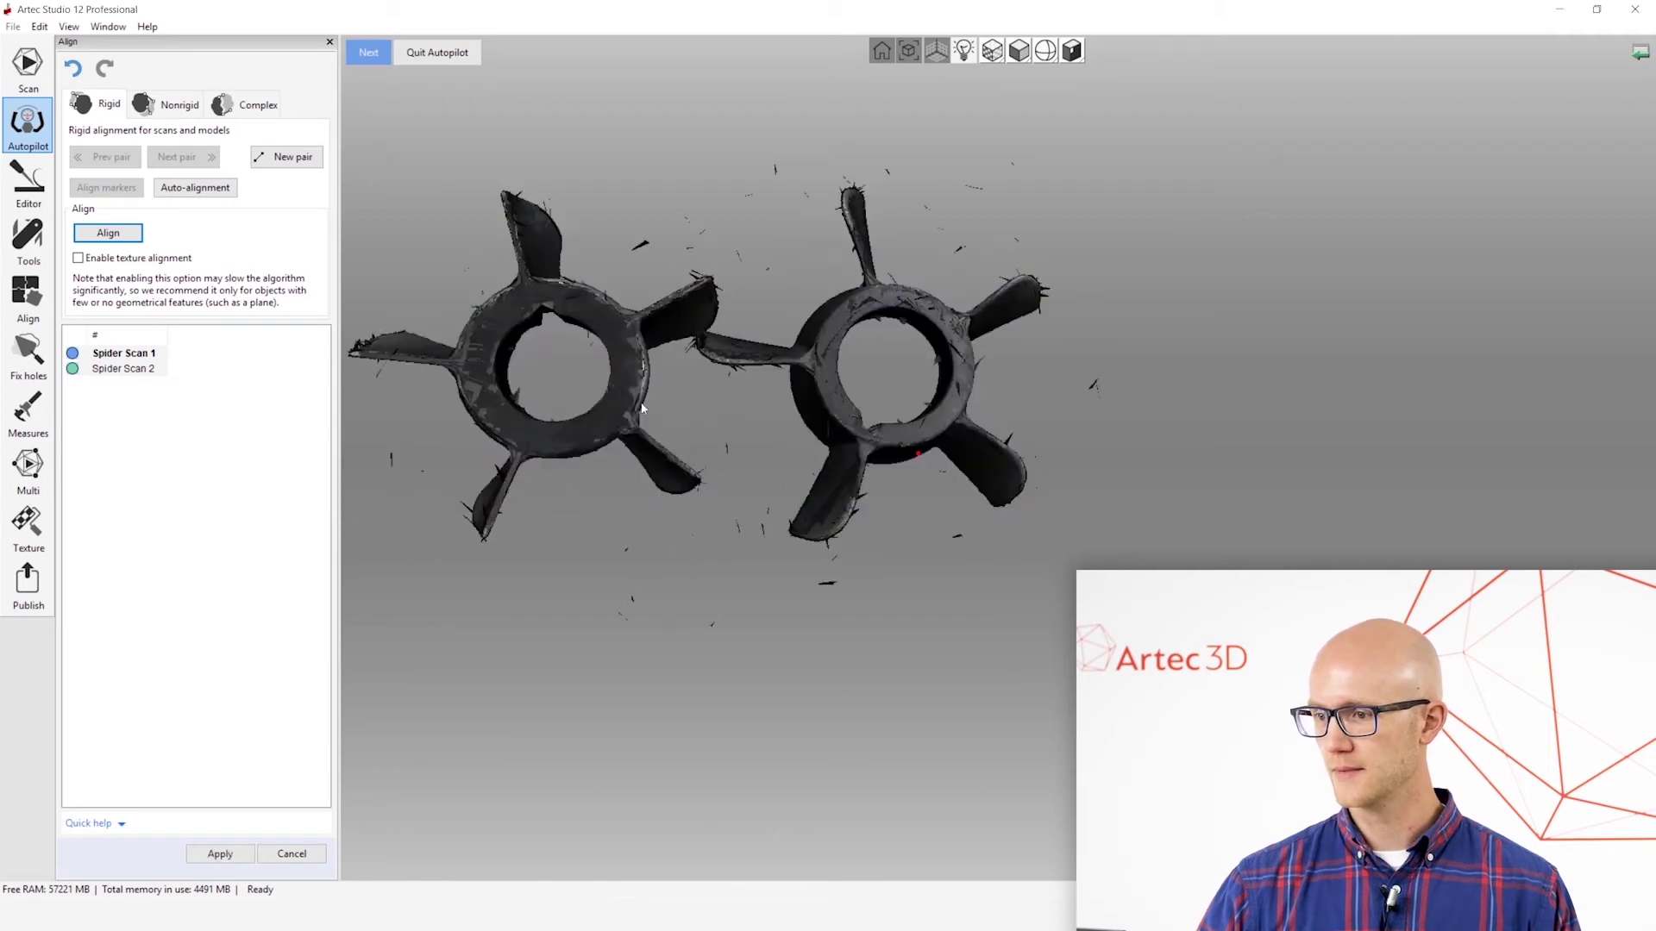
Step: Place two matching point pairs on Spider Scan 1 and Spider Scan 2
left_click_drag(619, 375, 844, 395)
left_click(839, 348)
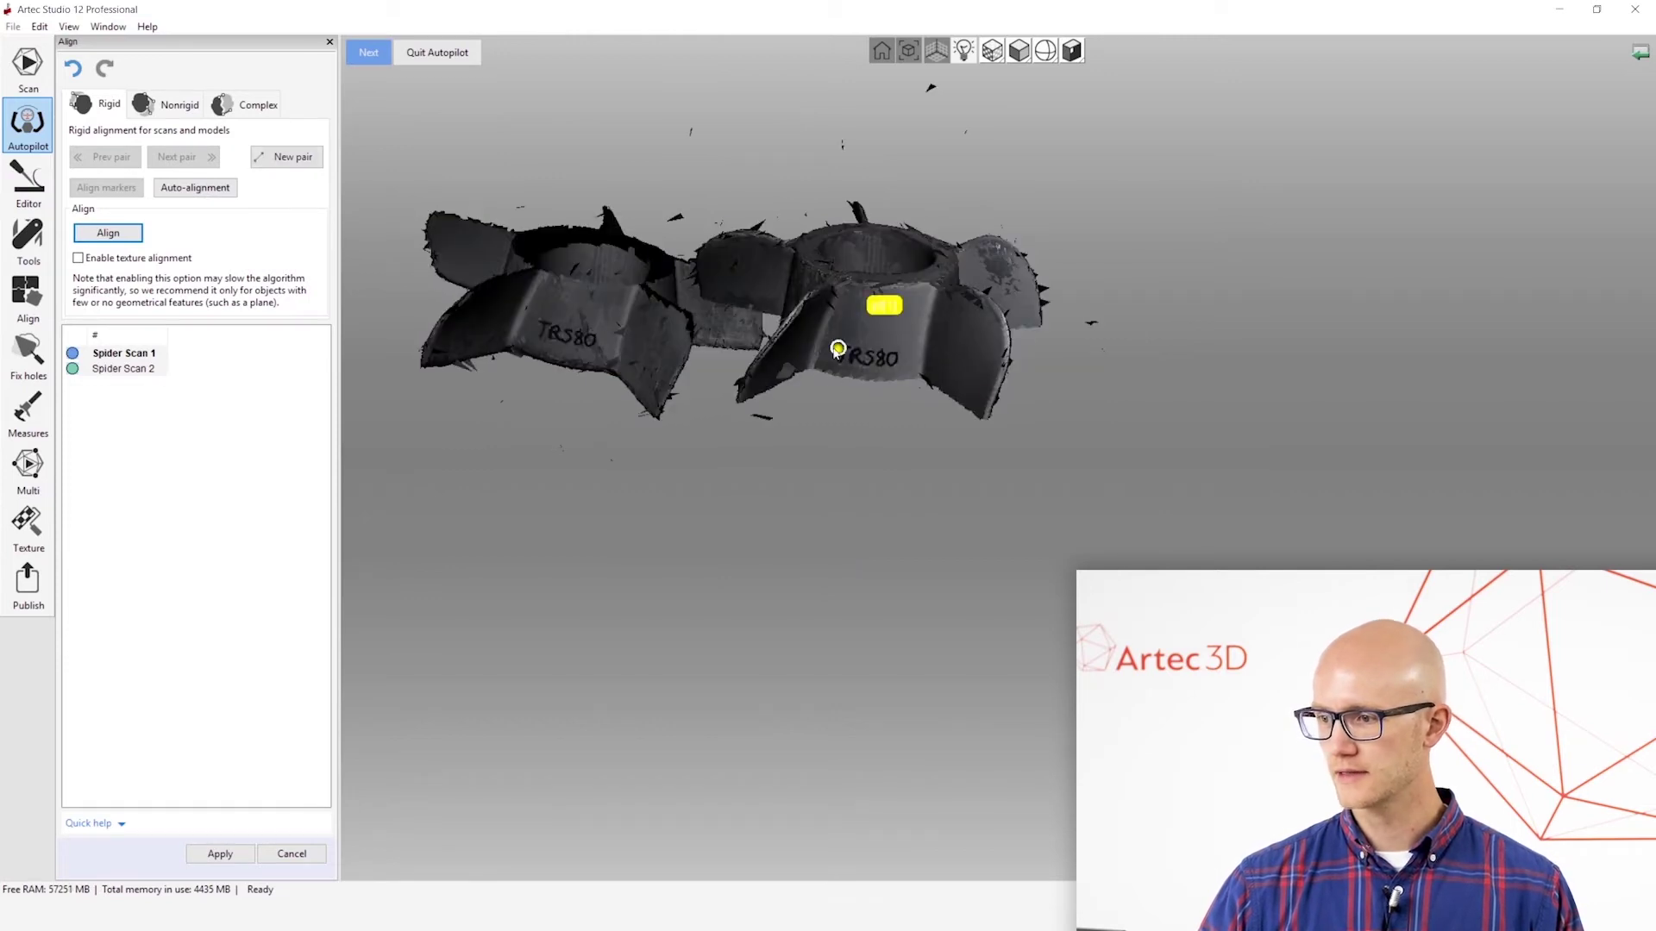
left_click(539, 327)
mouse_move(540, 327)
left_mouse_down()
mouse_move(954, 495)
mouse_move(1009, 406)
mouse_move(709, 170)
left_mouse_up()
left_click(686, 167)
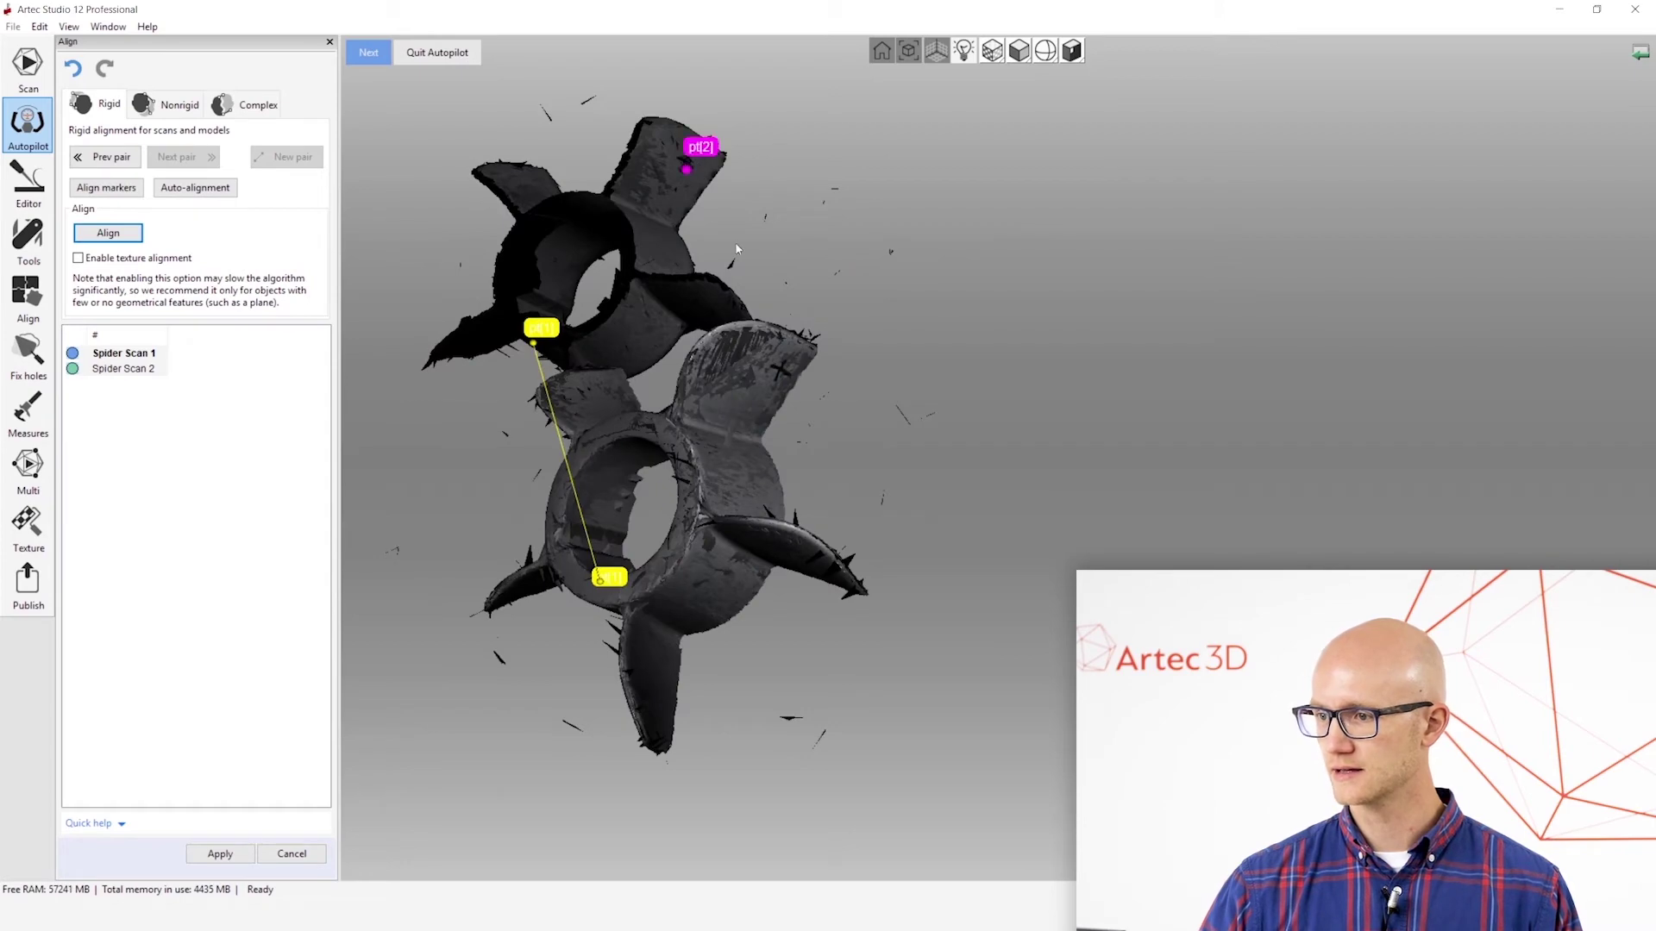
left_click(809, 399)
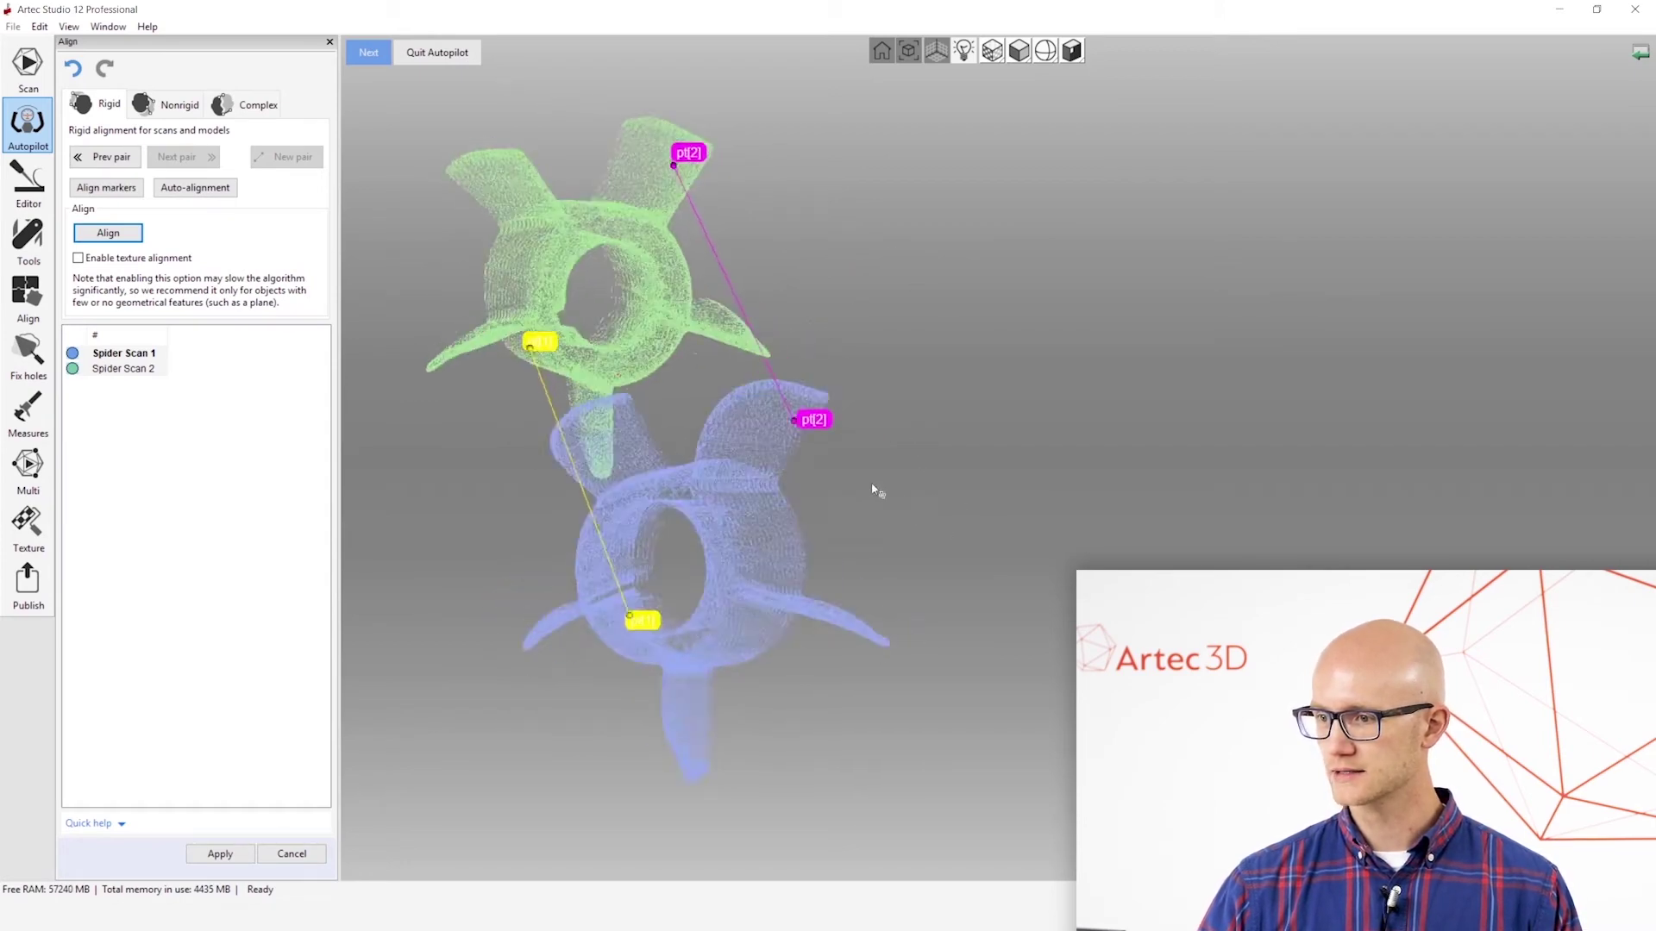
Step: Add the third point pair, align the scans, and proceed to build the model
left_click_drag(877, 491, 640, 217)
mouse_move(952, 289)
left_mouse_down()
mouse_move(1095, 458)
mouse_move(935, 483)
mouse_move(712, 595)
mouse_move(825, 505)
left_mouse_up()
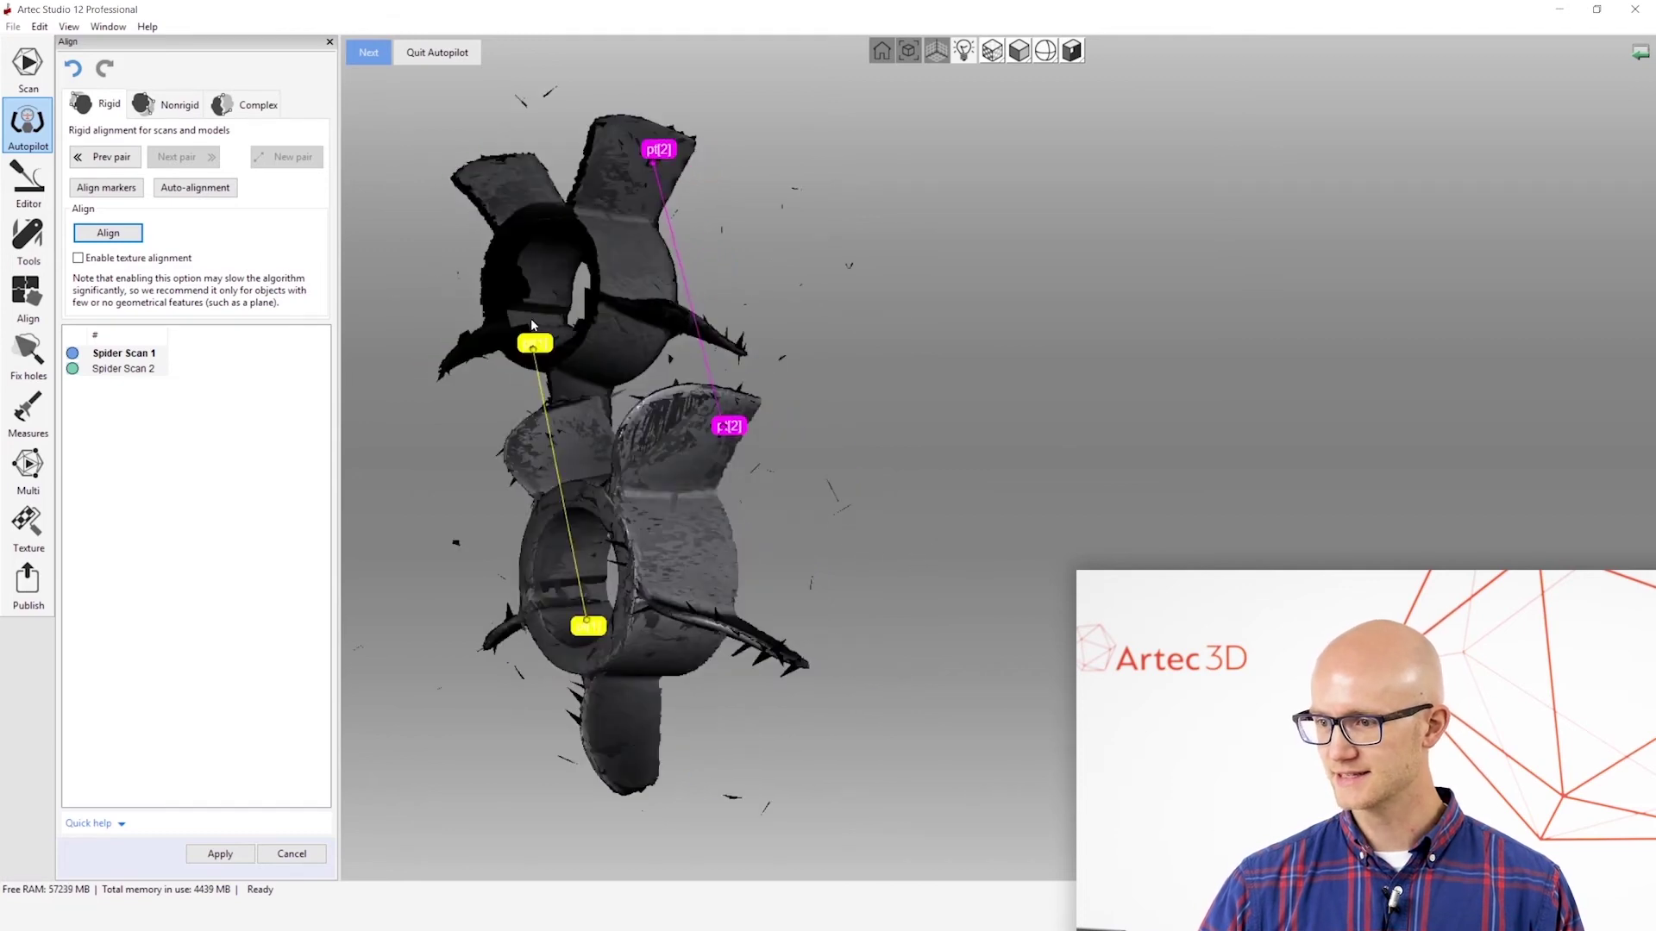
left_click(550, 592)
left_click(120, 234)
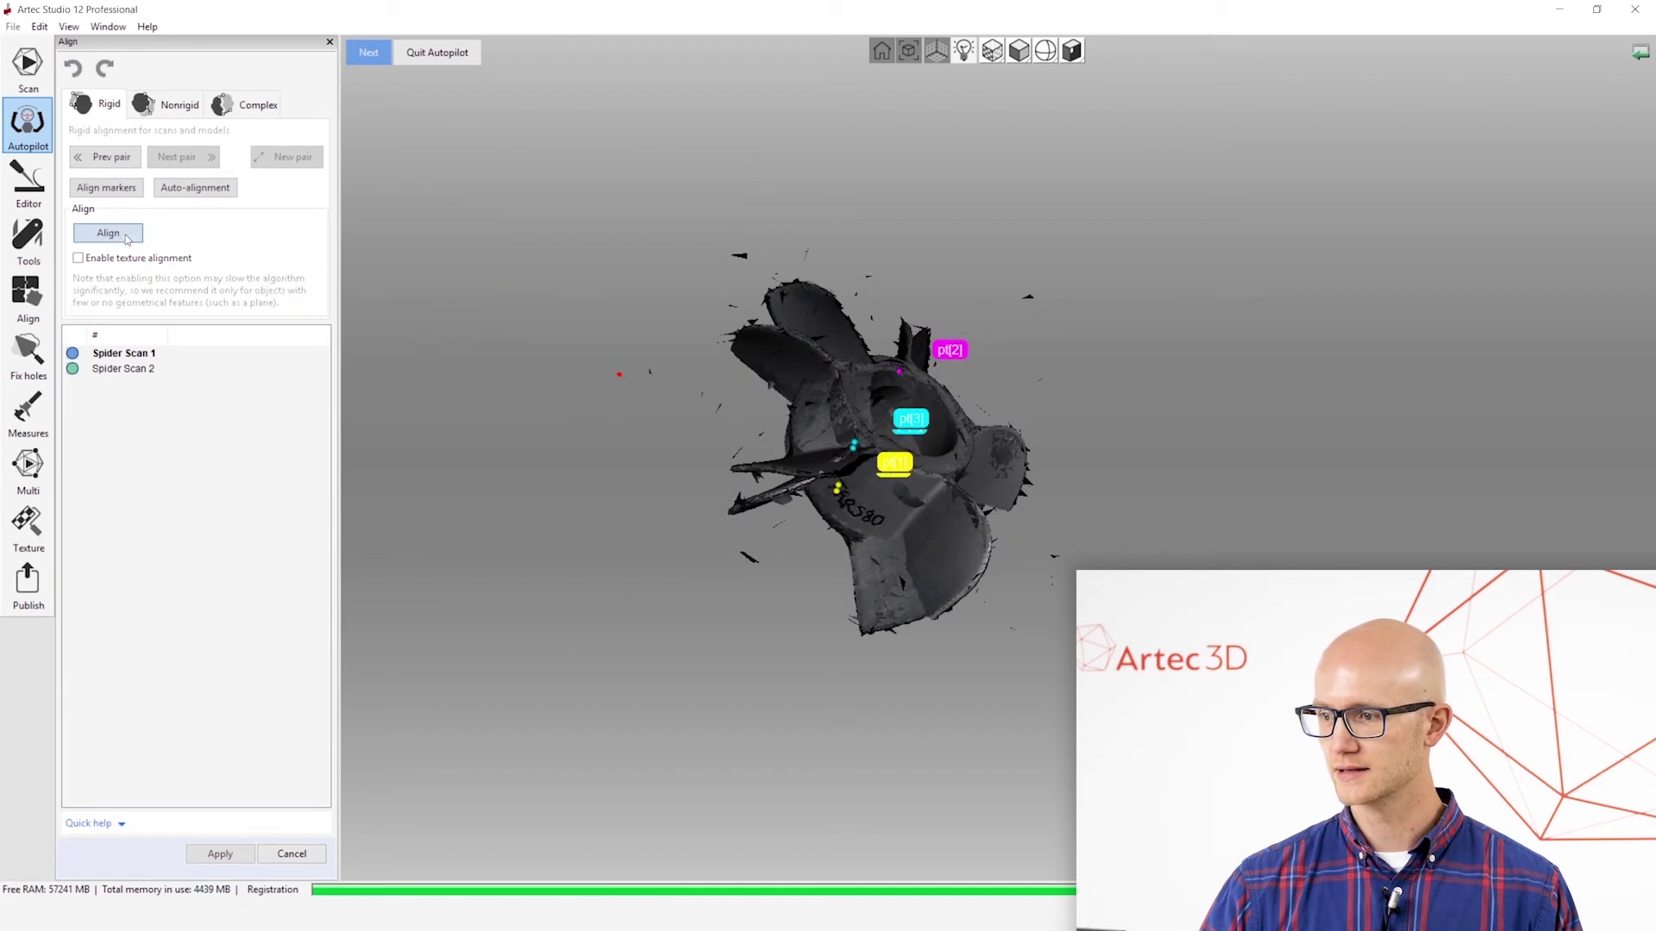
mouse_move(817, 581)
left_mouse_down()
mouse_move(819, 364)
mouse_move(876, 293)
mouse_move(898, 514)
mouse_move(1075, 451)
mouse_move(819, 561)
left_mouse_up()
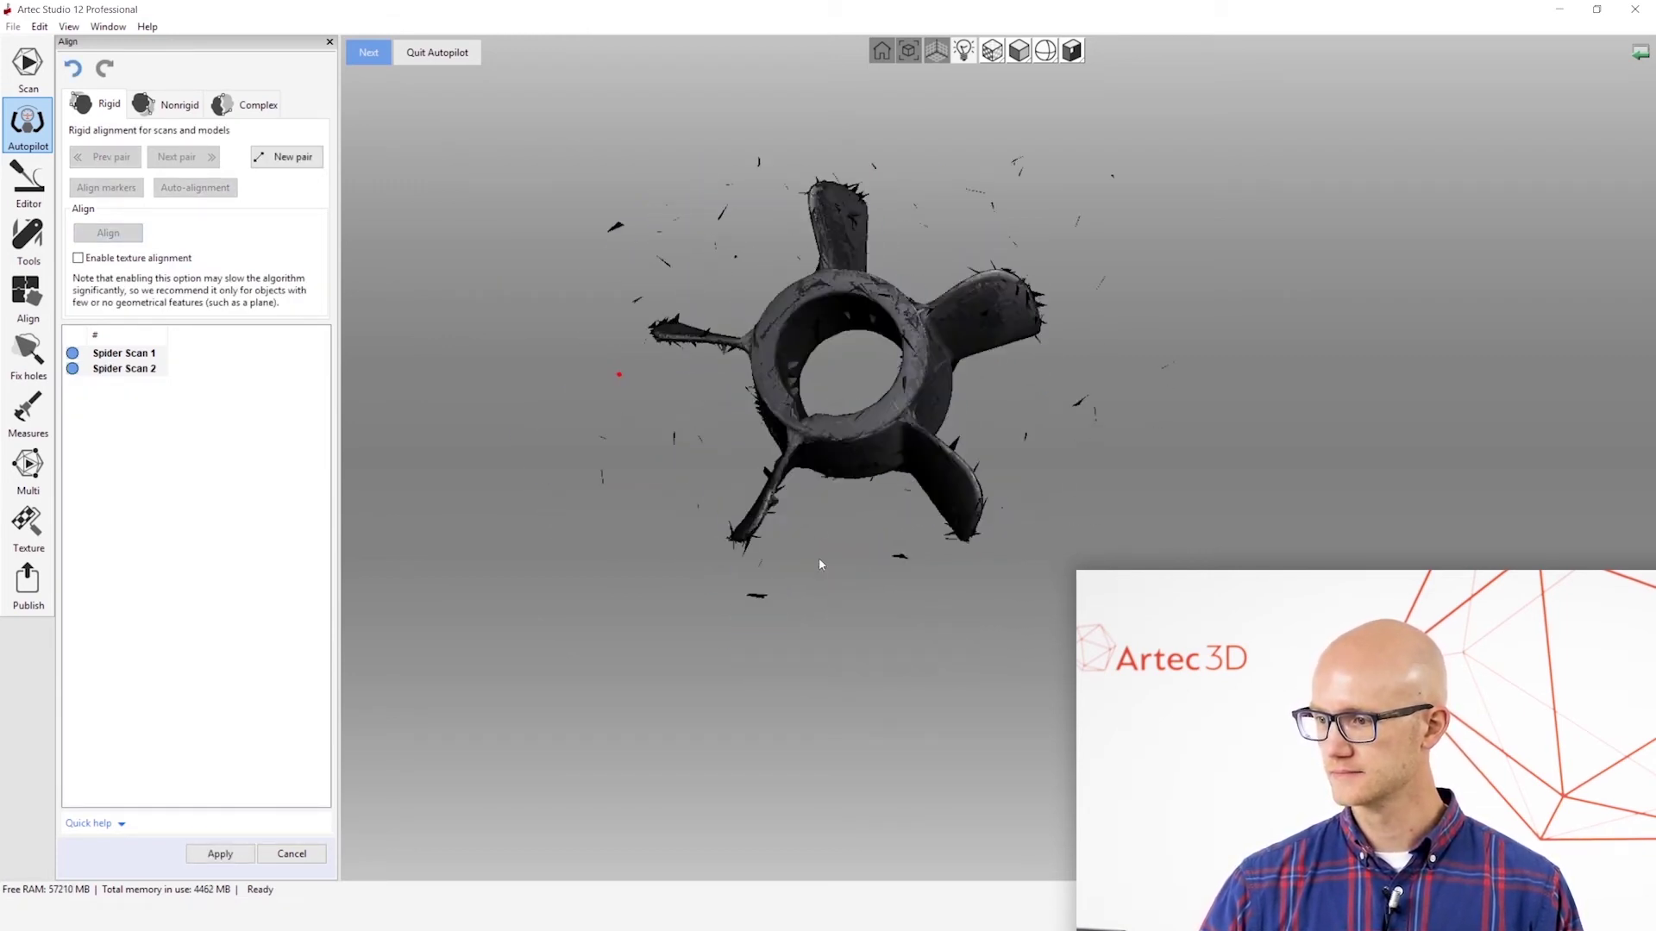
left_click(370, 55)
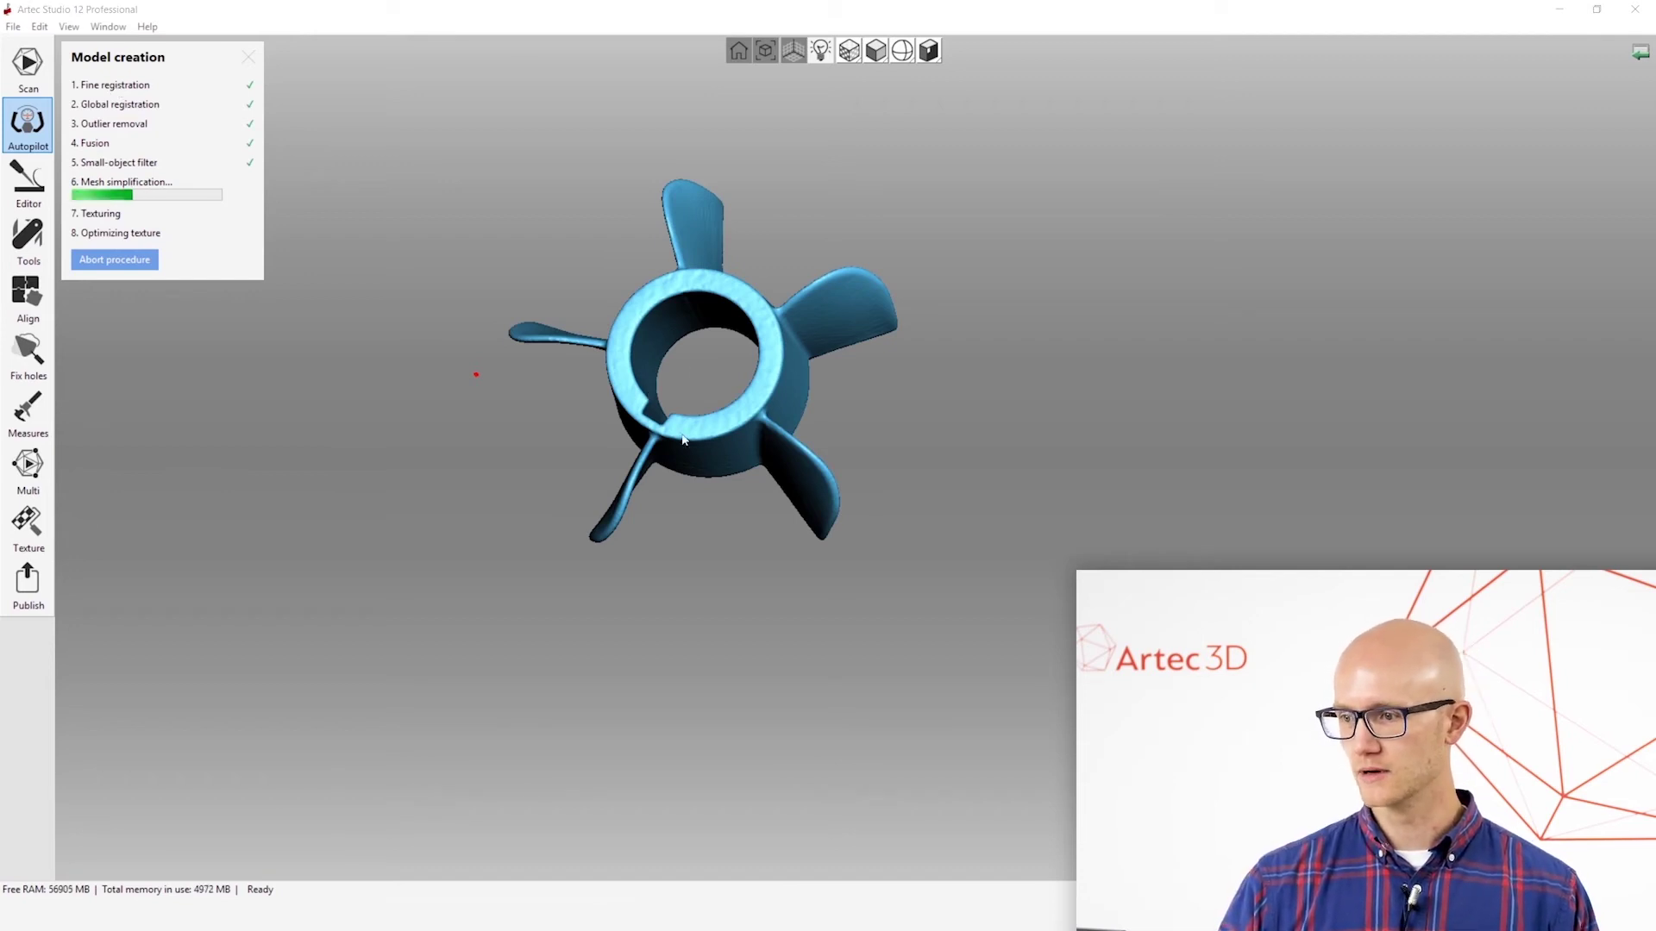
Step: Orbit the propeller while Autopilot fuses, simplifies and textures the aligned scans
left_click_drag(682, 440, 723, 318)
left_click_drag(624, 387, 894, 463)
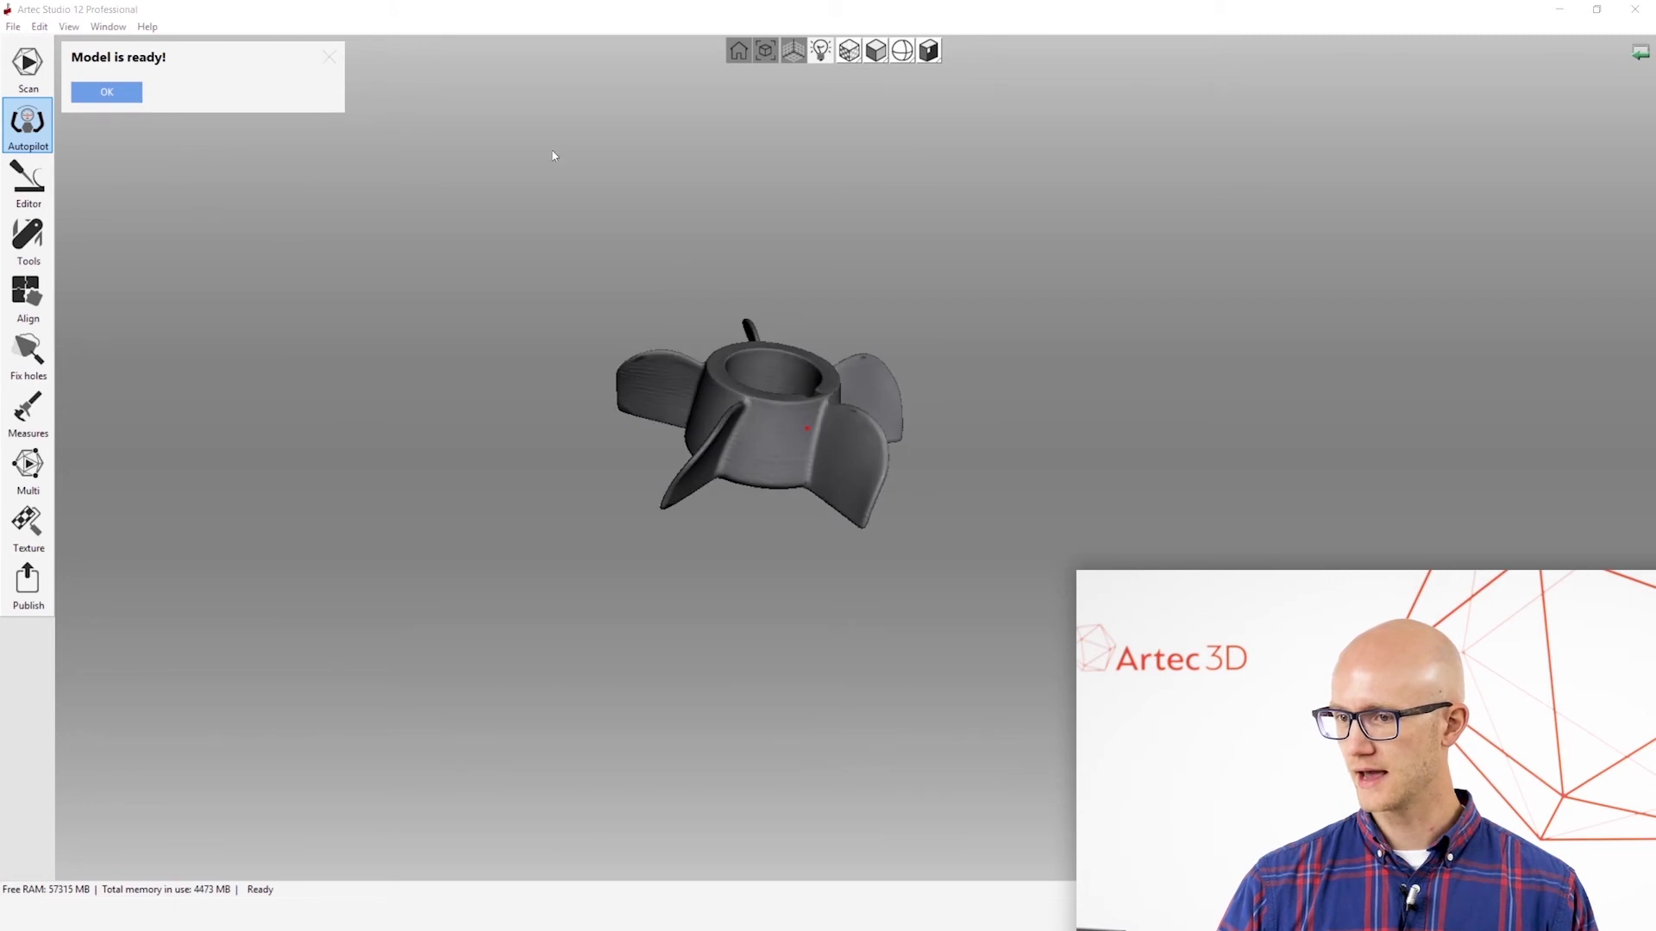
Step: Dismiss Model is ready!, then view Sharp fusion1 in Surface color and Texture modes
left_click(102, 93)
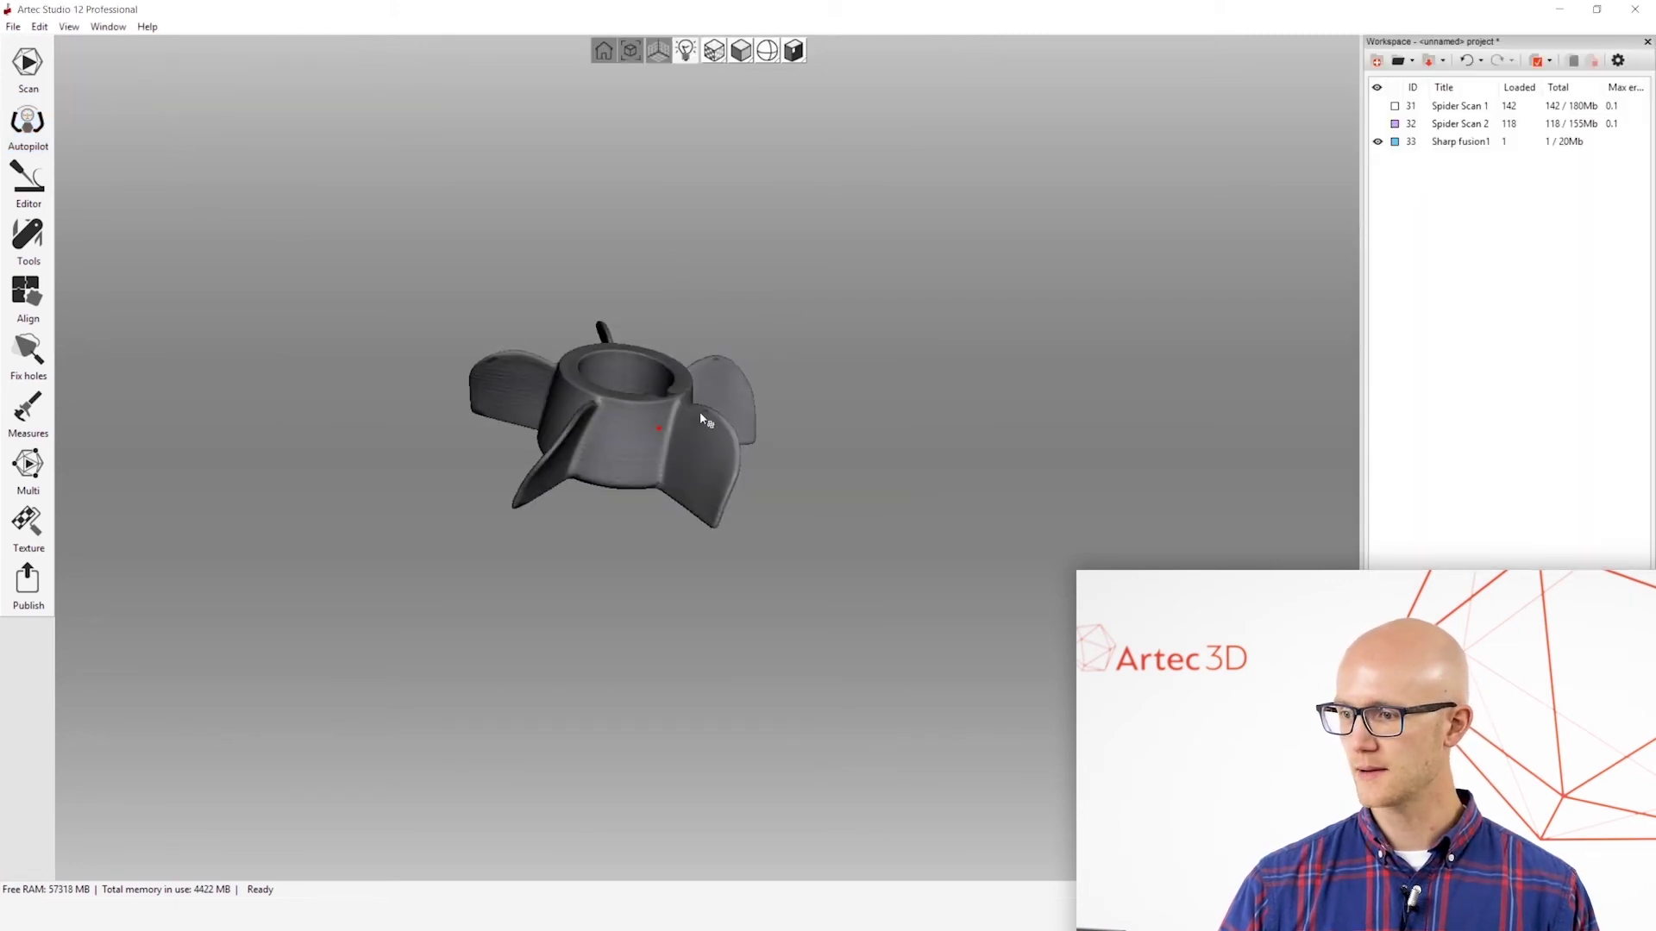
left_click_drag(888, 450, 733, 552)
left_click(723, 52)
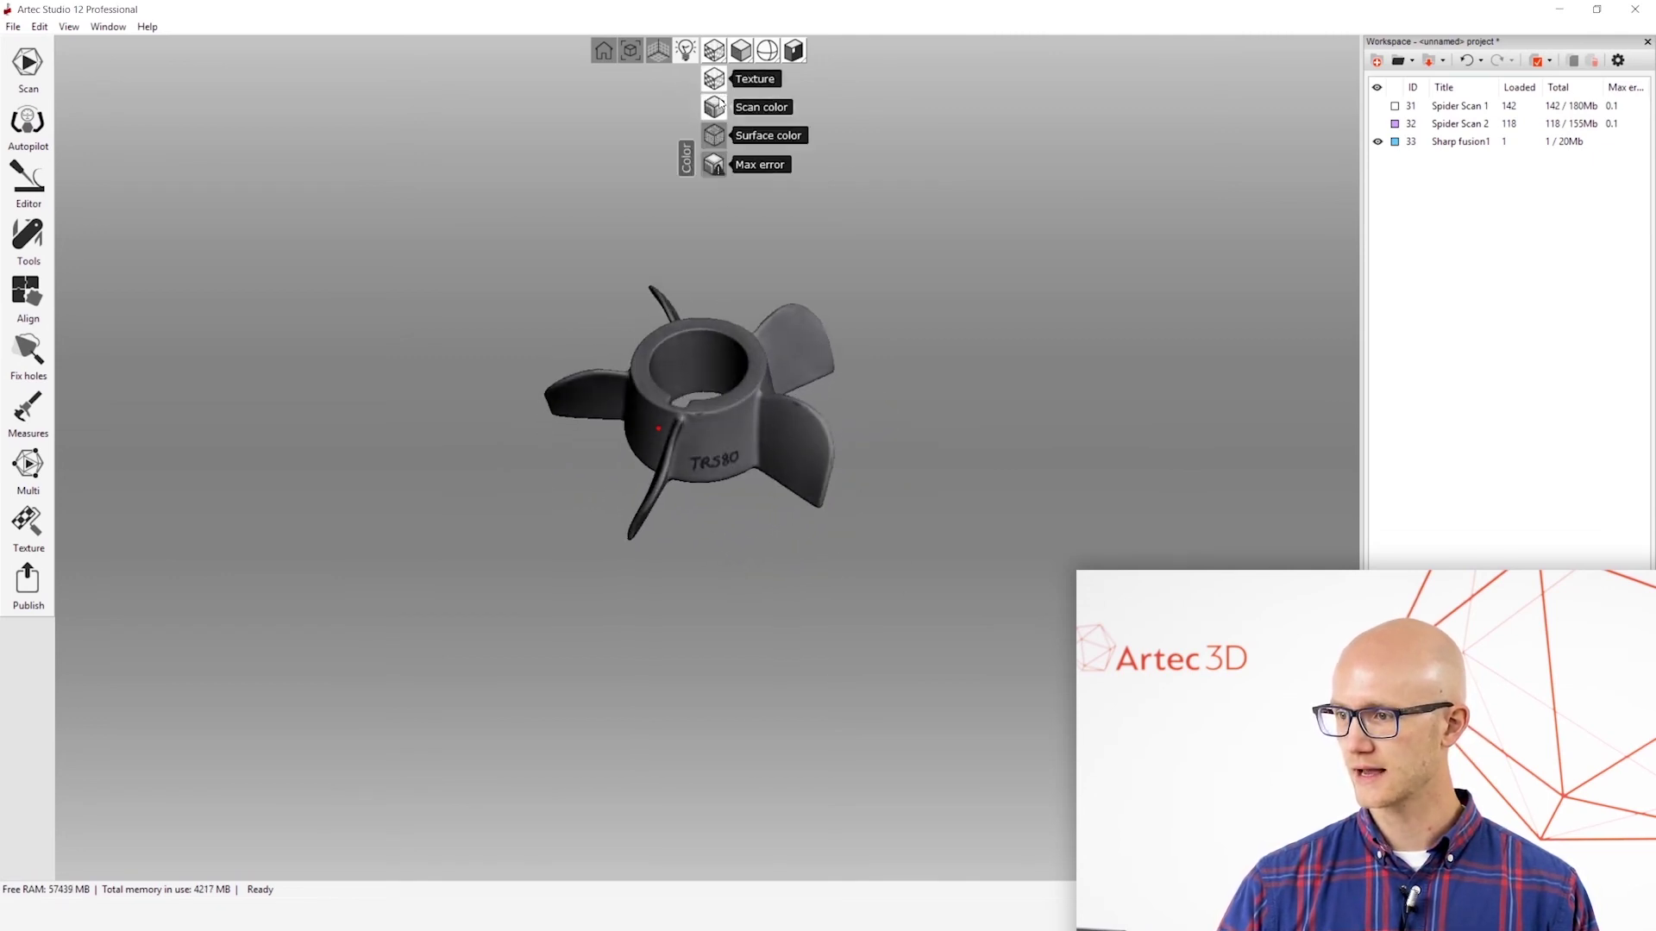
left_click(733, 133)
left_click_drag(735, 443, 657, 428)
left_click(714, 50)
left_click(742, 82)
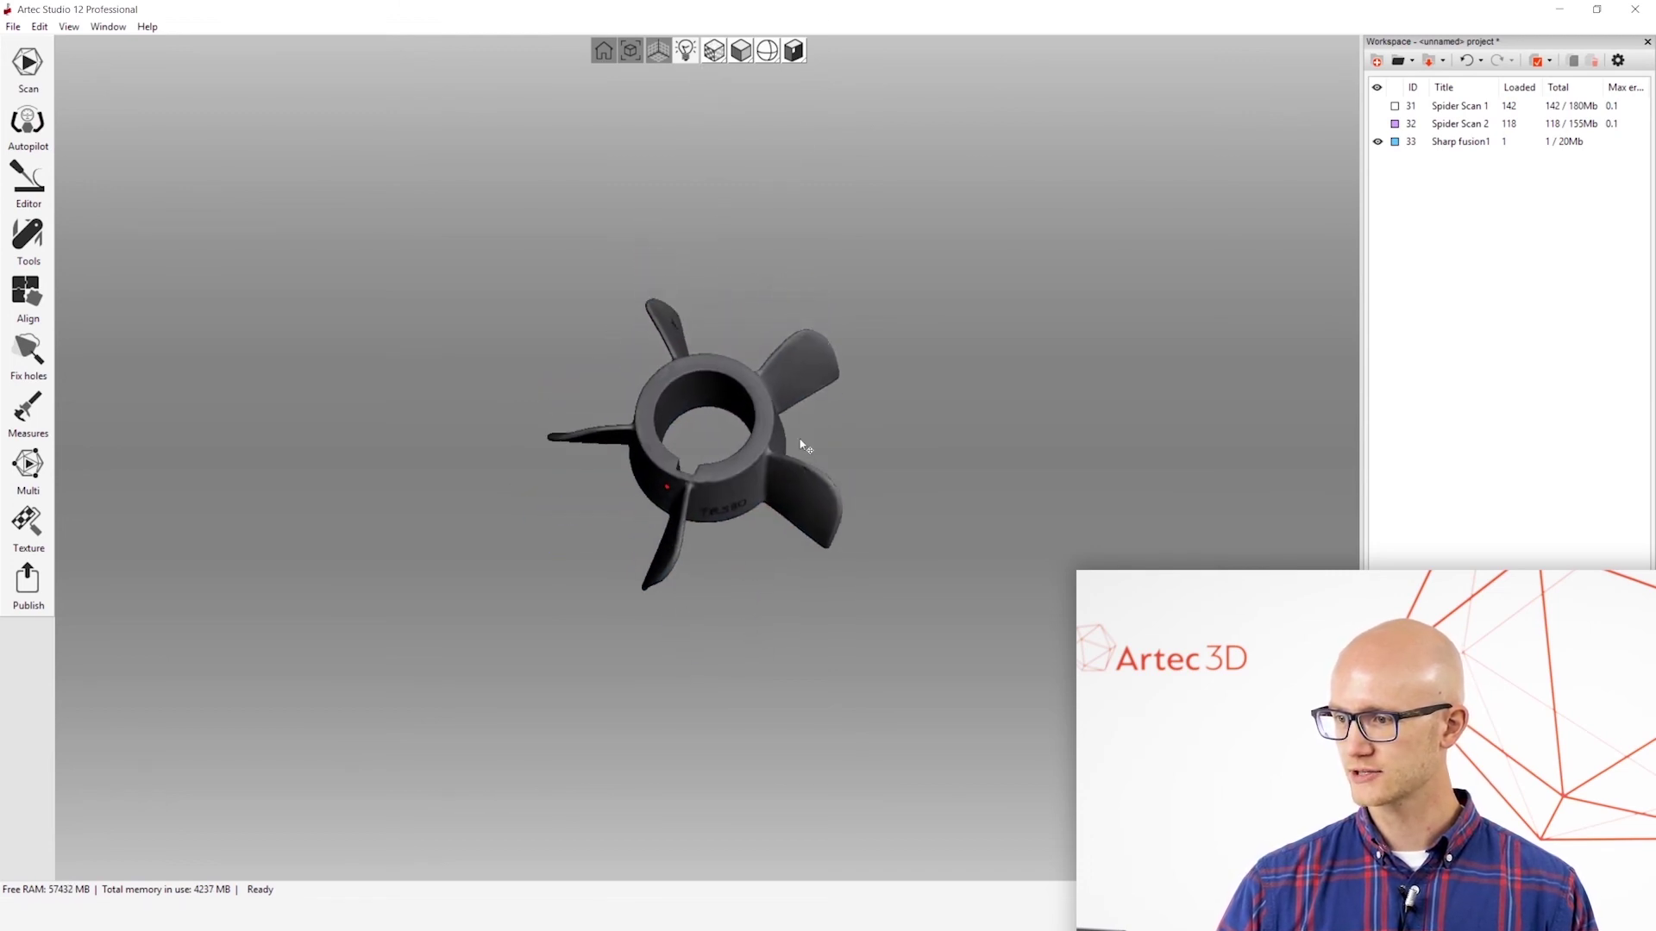